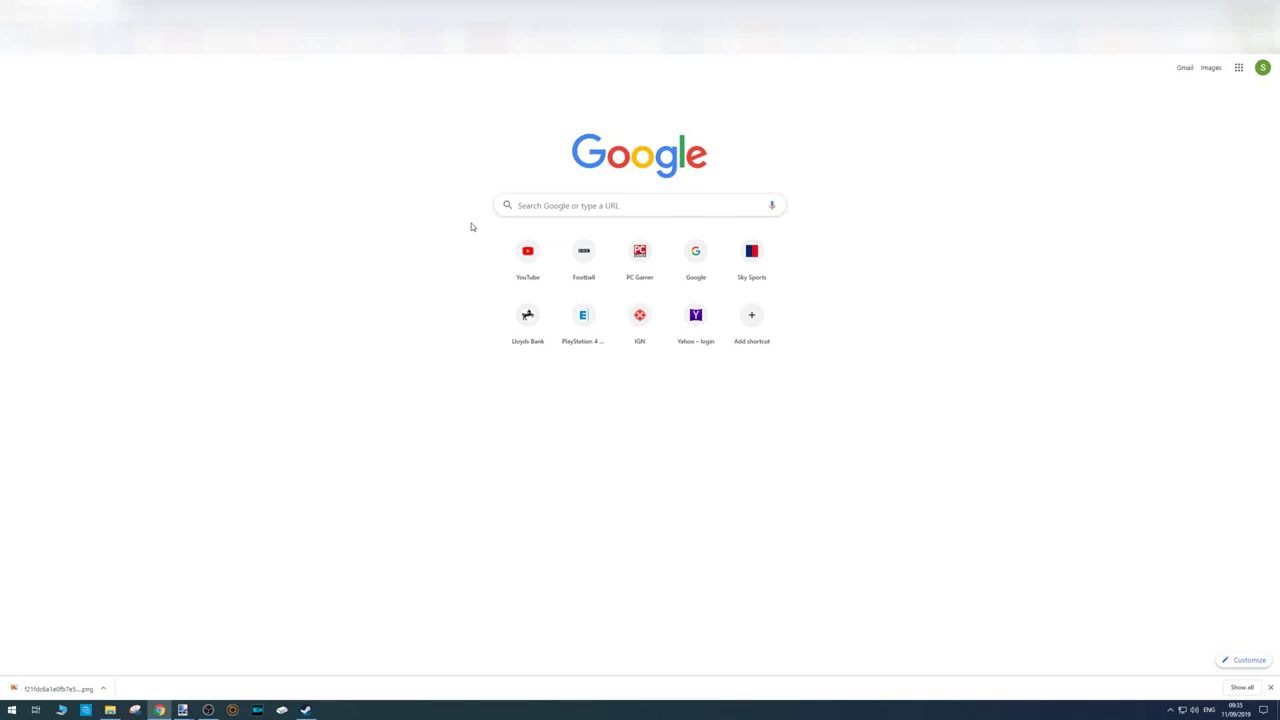
# - Search for pesuniverse and open the Gold VIP Hub from the site's MEMBER HUBS menu
pyautogui.write('pesuniverse')
pyautogui.press('Return')
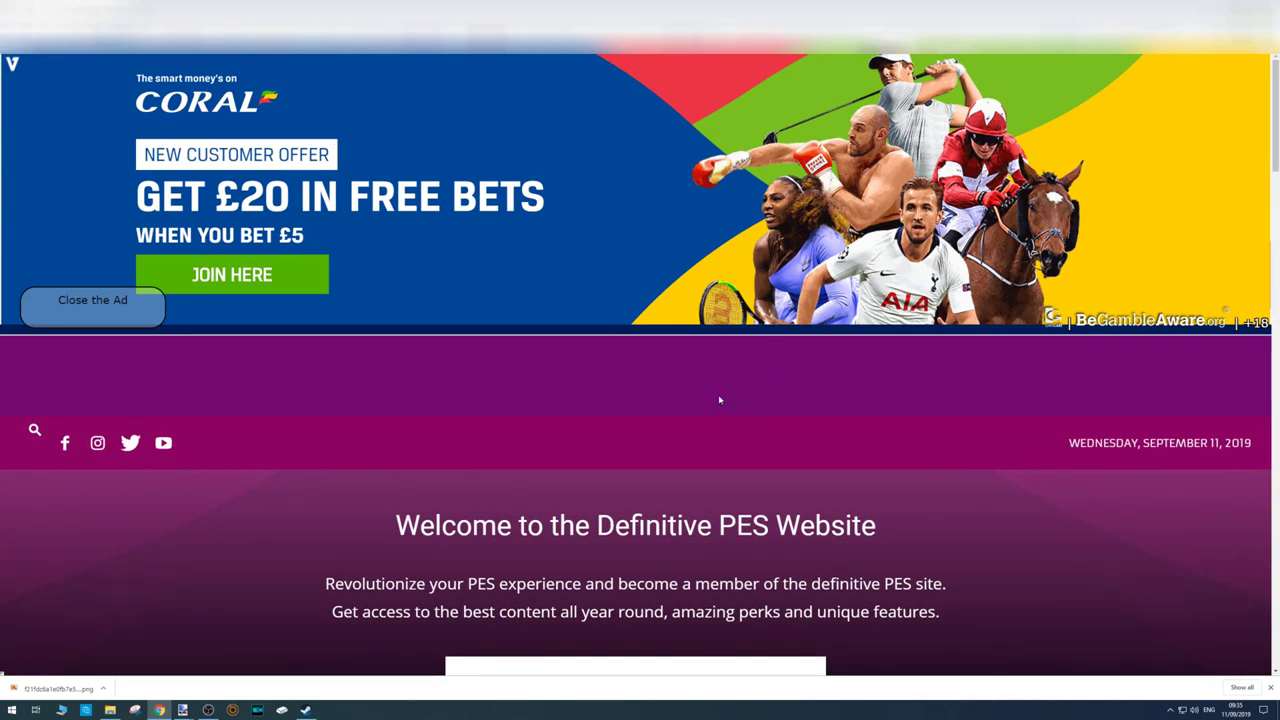
pyautogui.scroll(-3, 690, 395)
pyautogui.scroll(1, 664, 383)
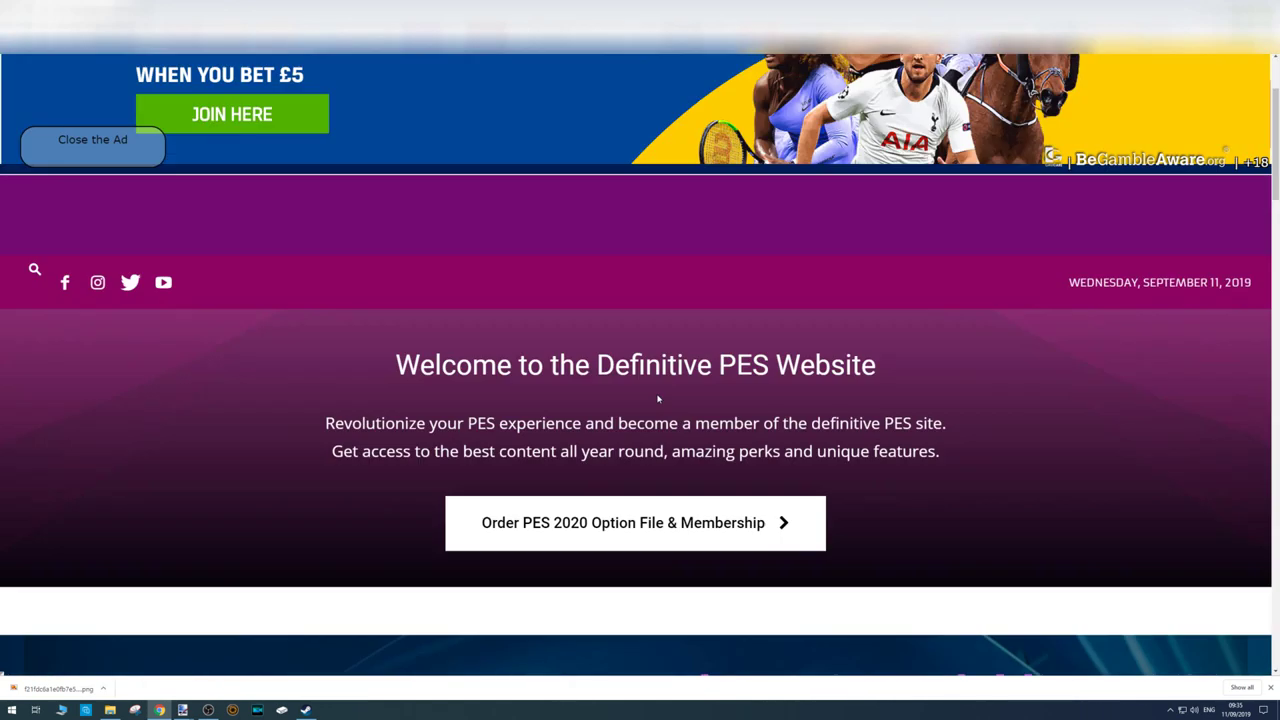
pyautogui.scroll(-1, 634, 347)
pyautogui.moveTo(565, 75)
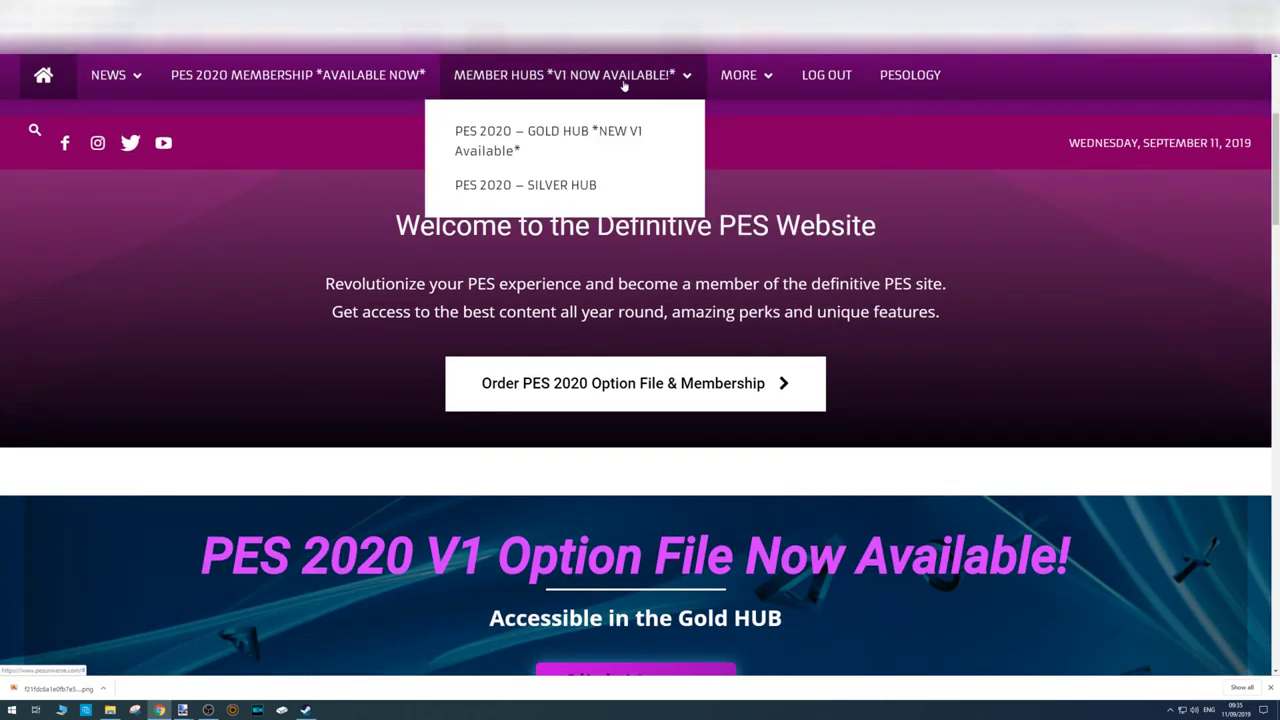
pyautogui.click(566, 140)
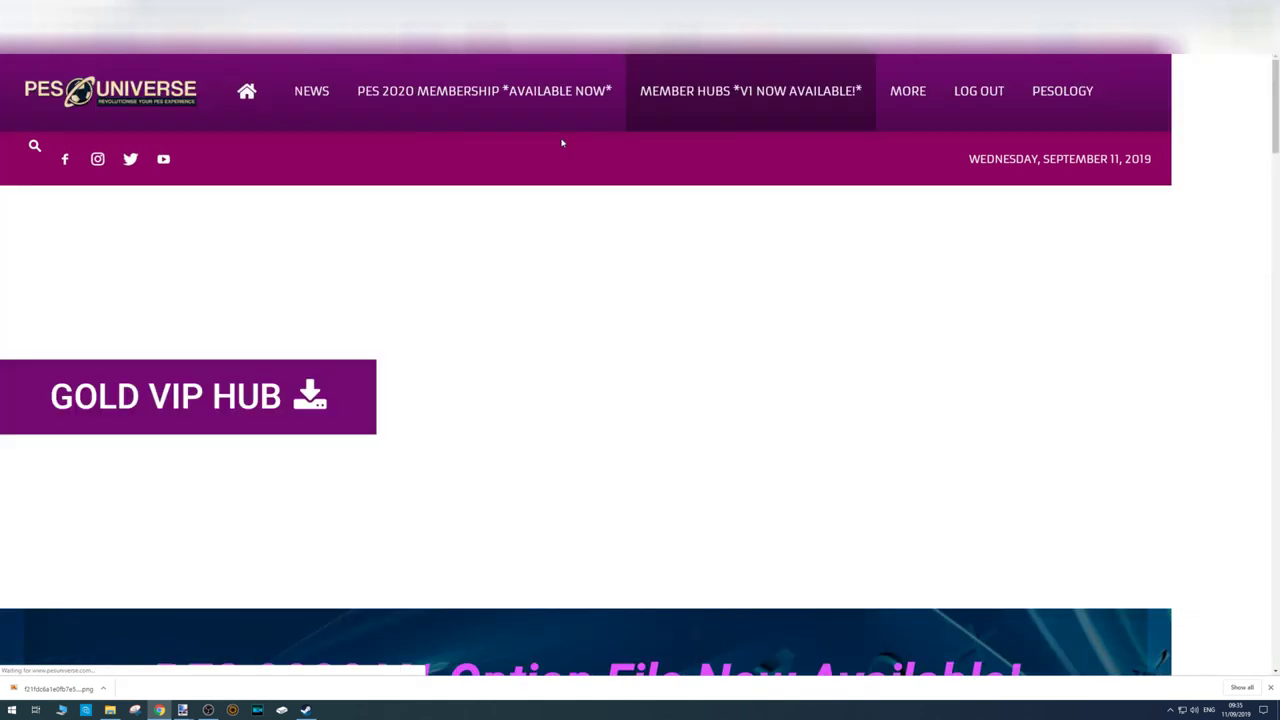
# - Scroll to Make Your Selection and open the Main Option Files tile to download WEPES.zip
pyautogui.scroll(-6, 605, 325)
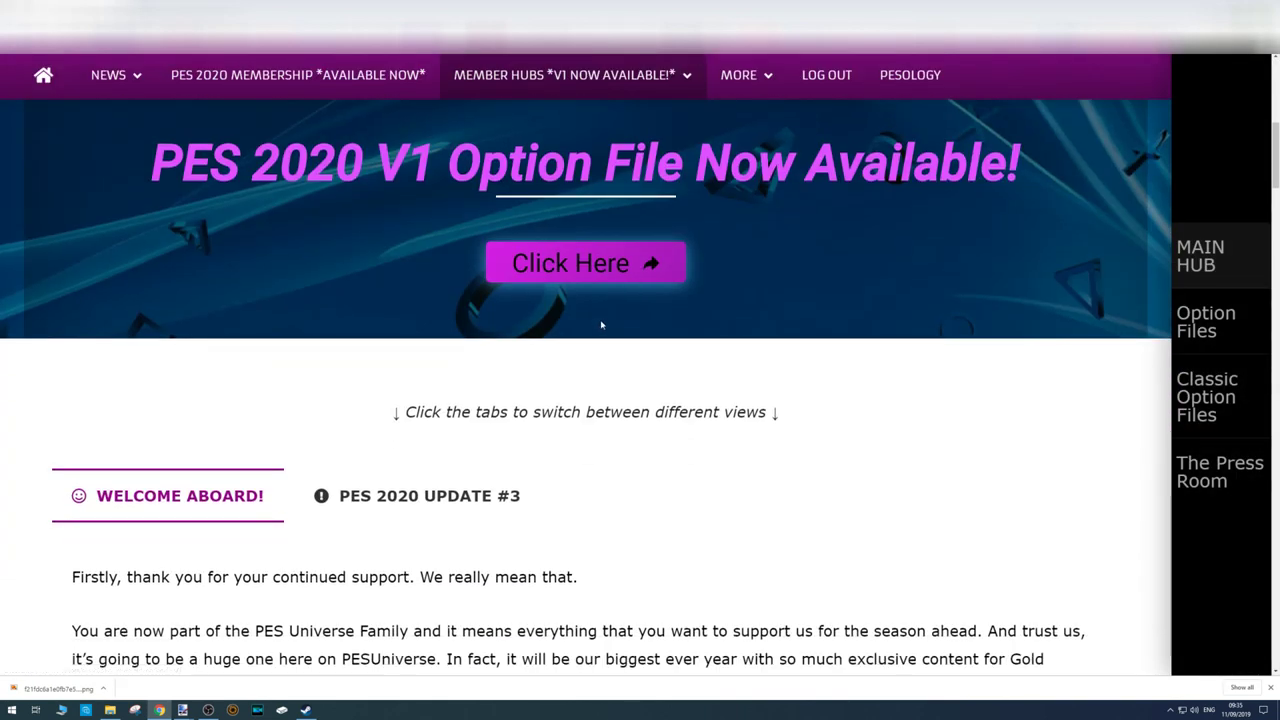
pyautogui.scroll(-1, 598, 324)
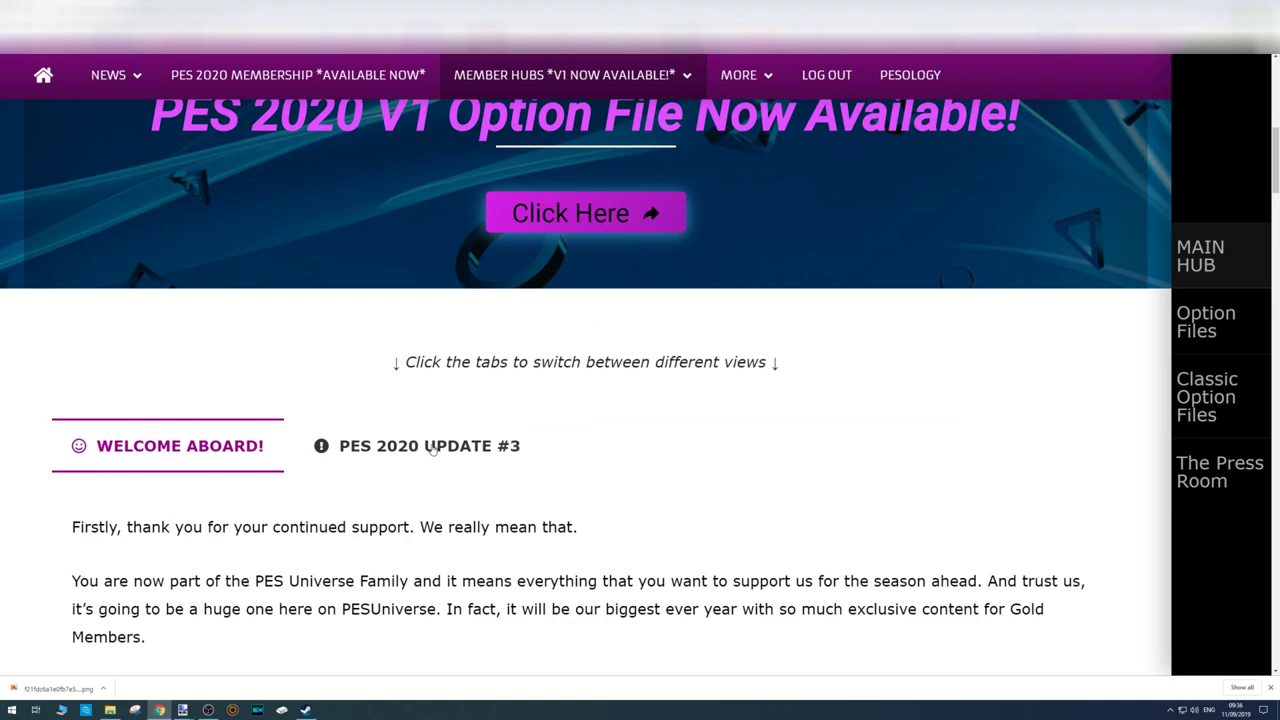
pyautogui.scroll(-10, 427, 445)
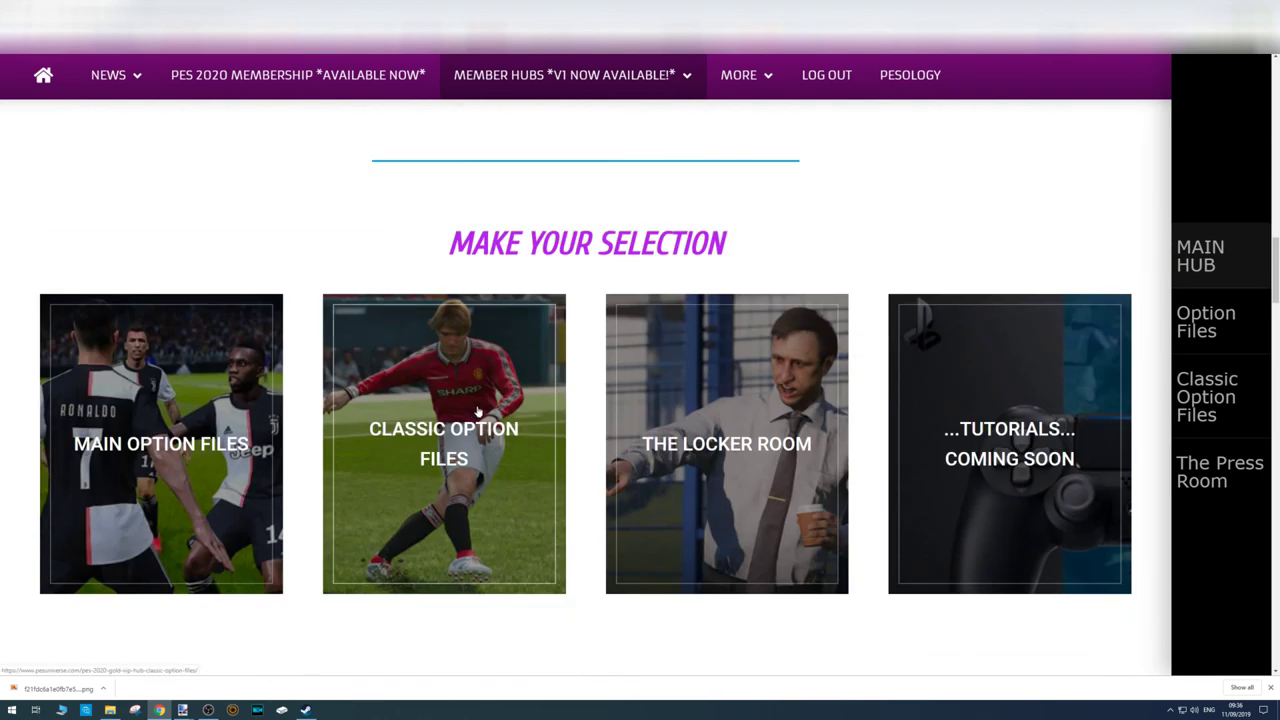
pyautogui.scroll(-2, 365, 378)
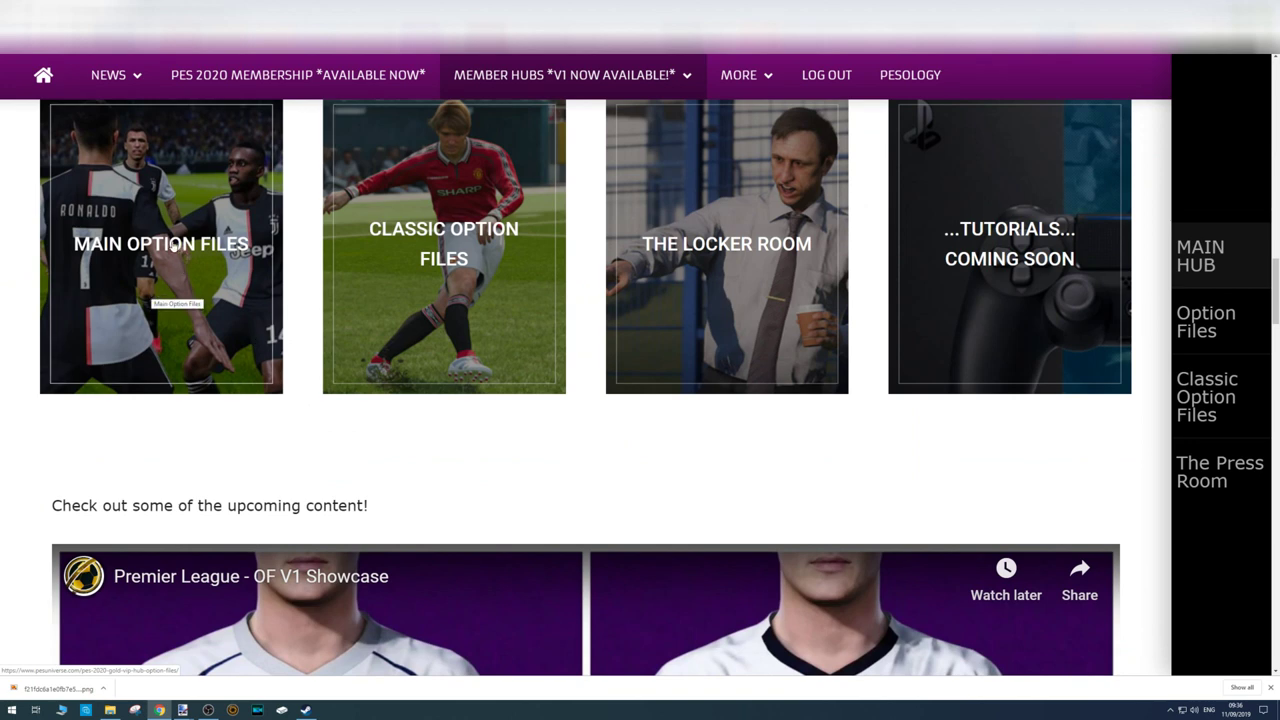
pyautogui.click(173, 245)
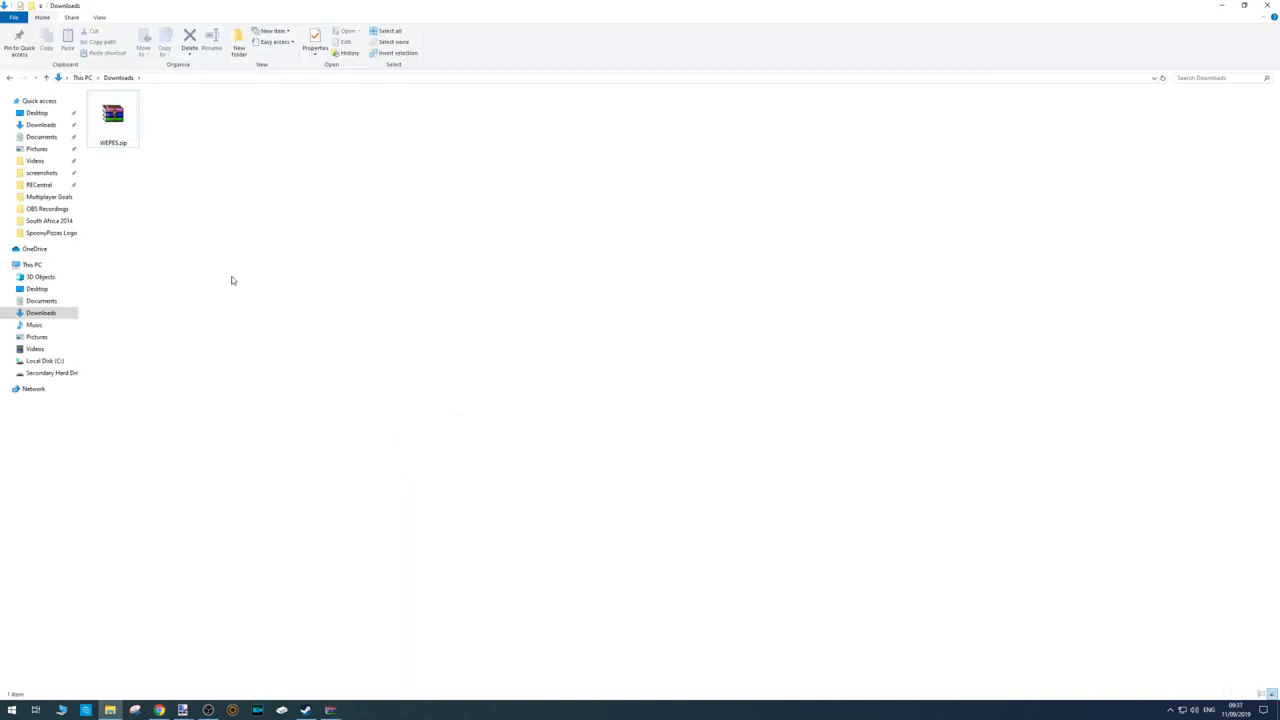
# - Extract WEPES.zip into its own WEPES folder with WinRAR
pyautogui.rightClick(113, 123)
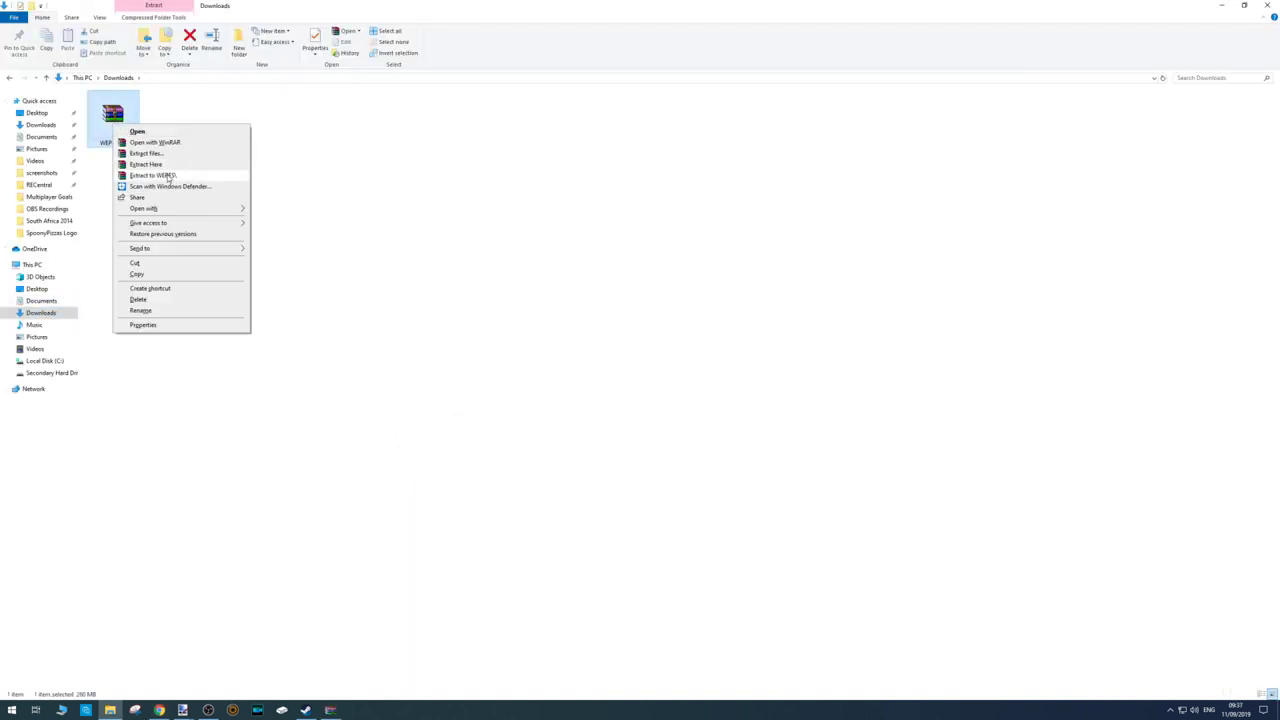
pyautogui.click(170, 176)
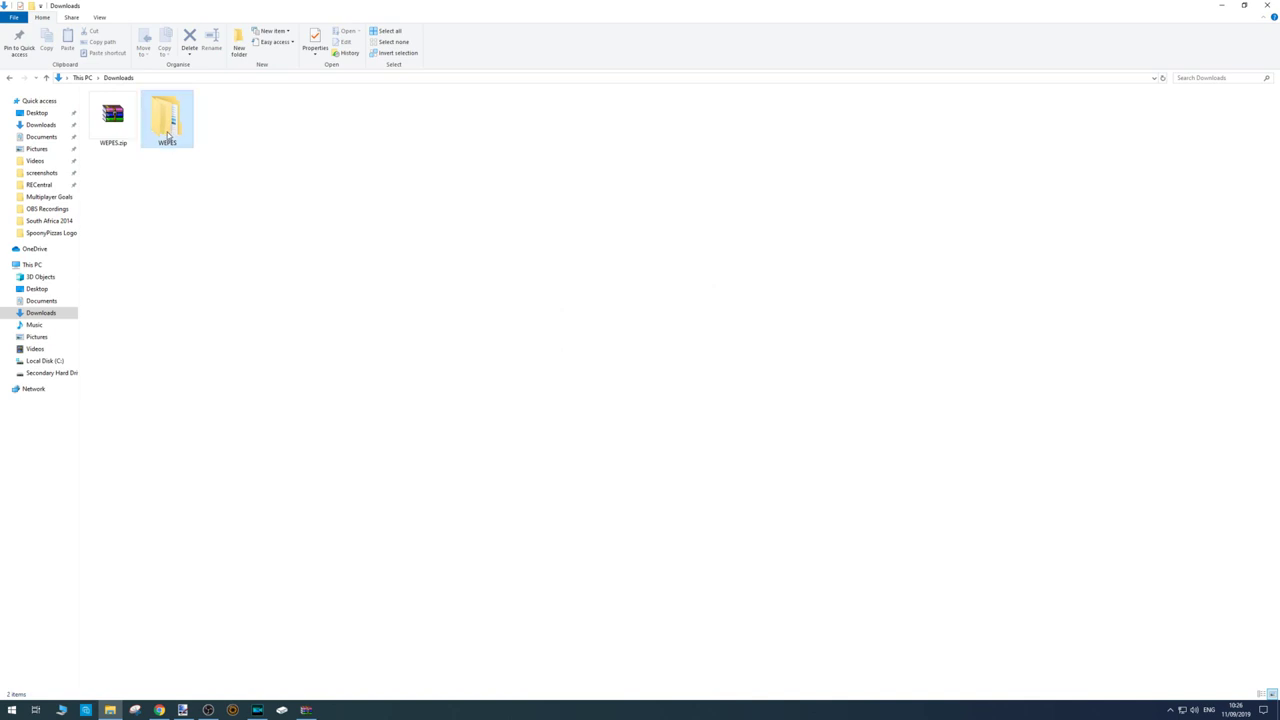
pyautogui.rightClick(168, 136)
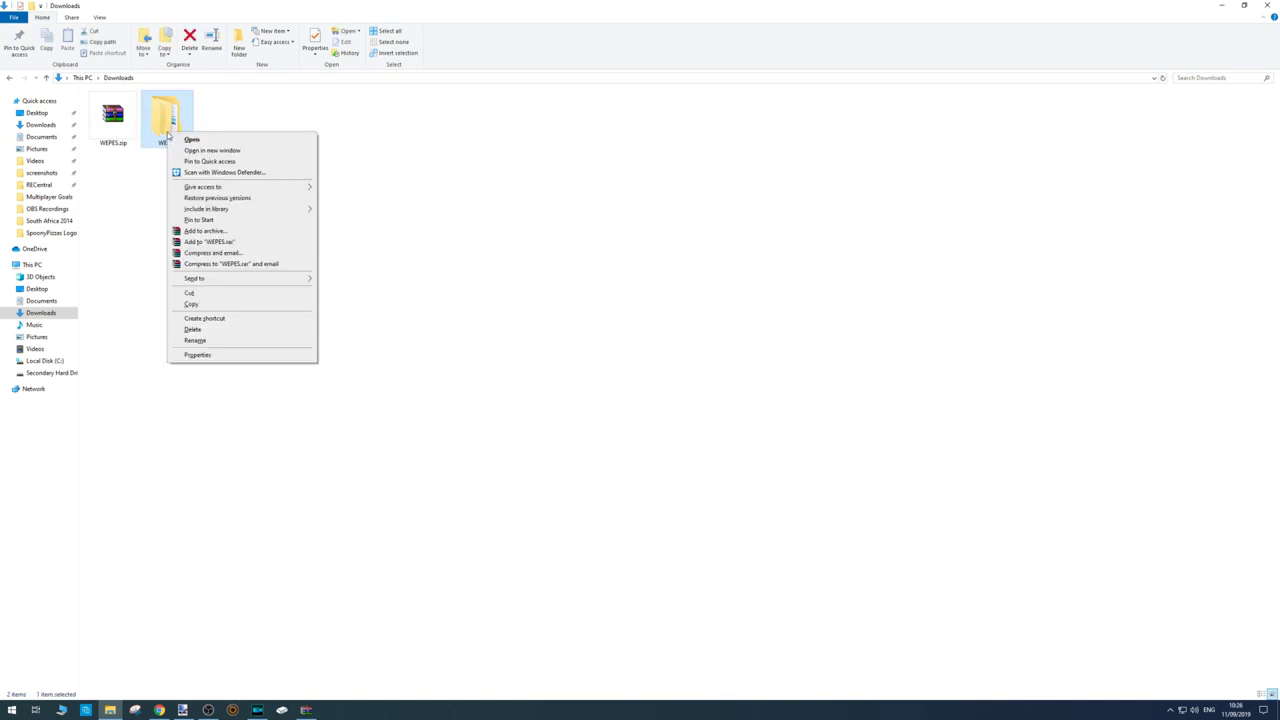
# - Copy the WEPES folder and paste it into Documents\KONAMI\eFootball PES 2020
pyautogui.click(192, 304)
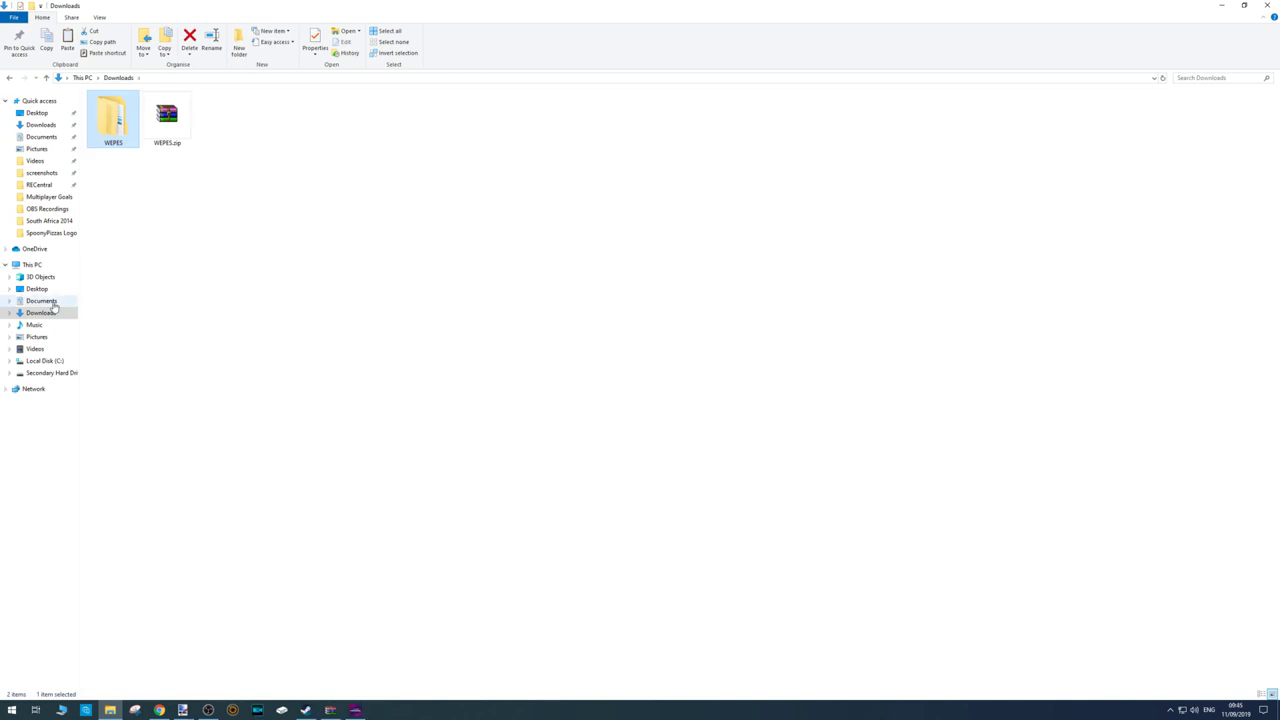
pyautogui.click(50, 302)
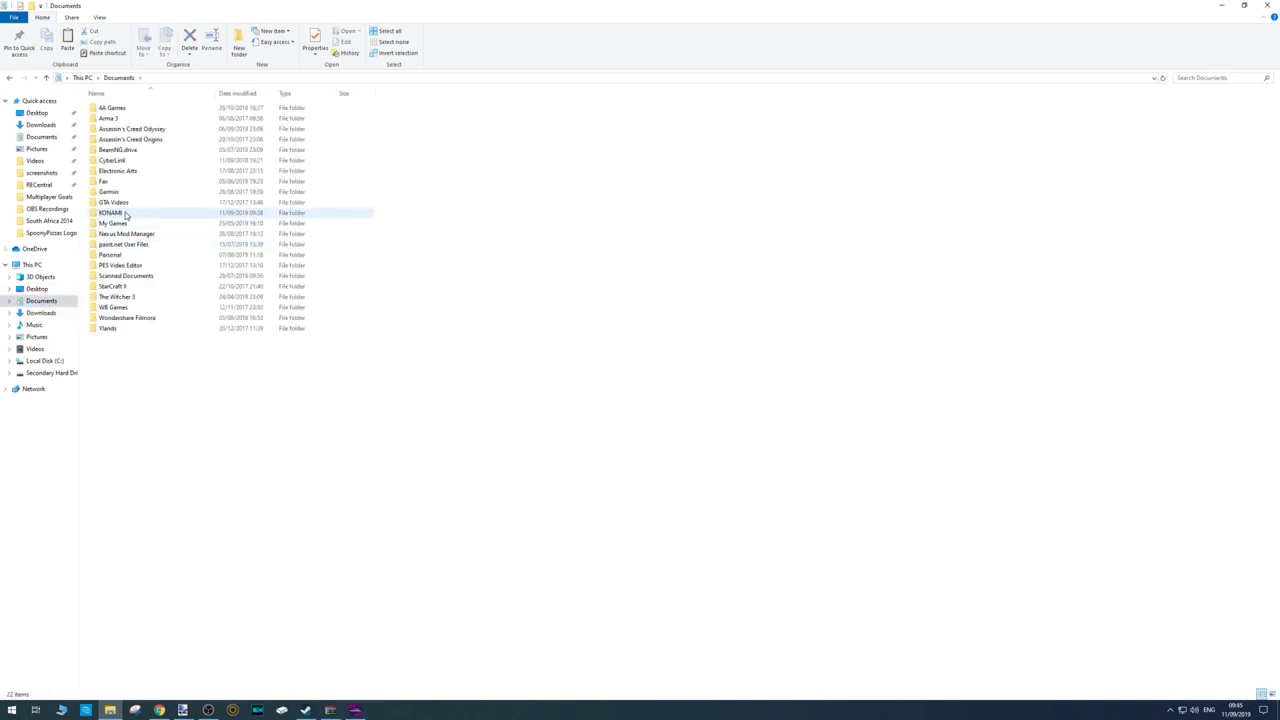
pyautogui.doubleClick(126, 214)
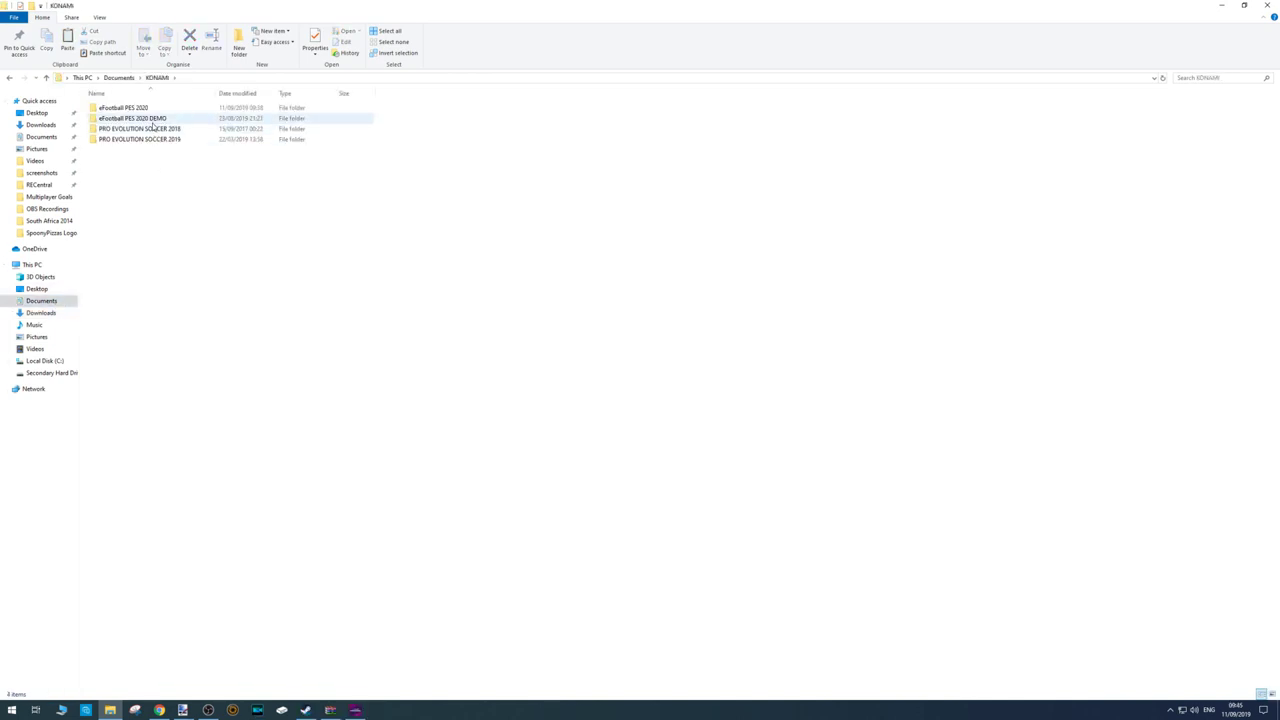
pyautogui.doubleClick(146, 109)
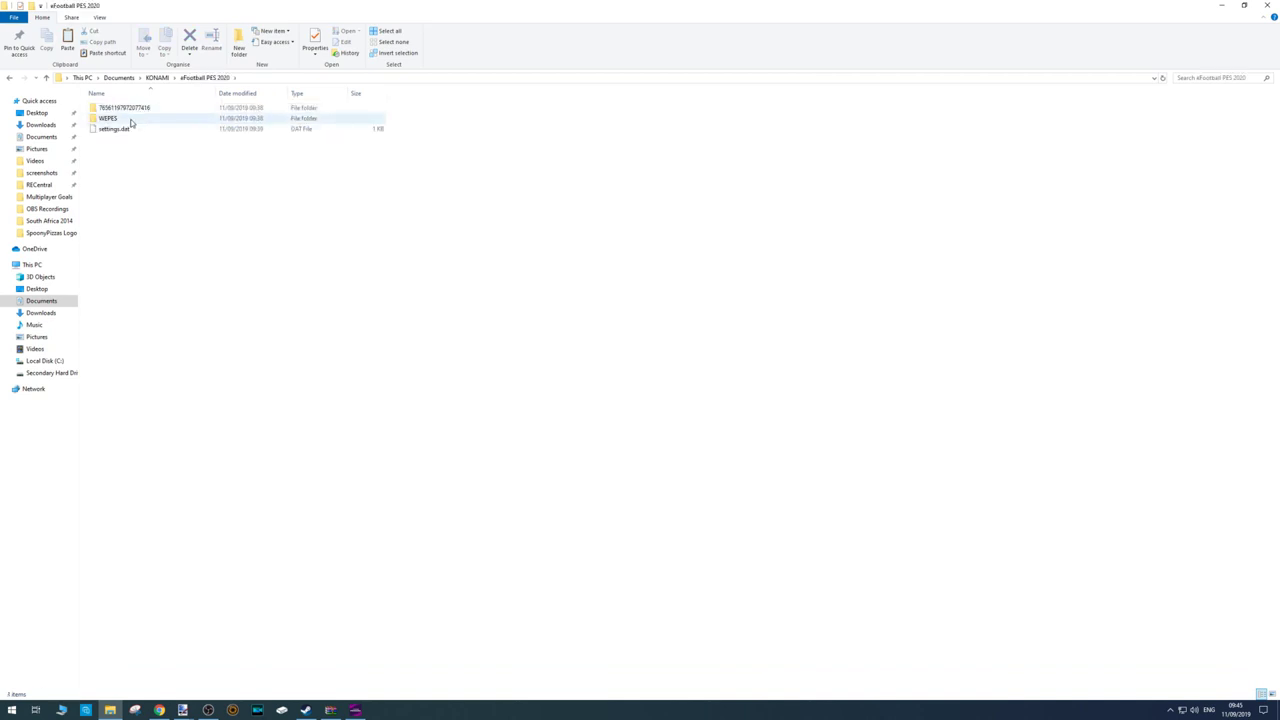
pyautogui.rightClick(122, 175)
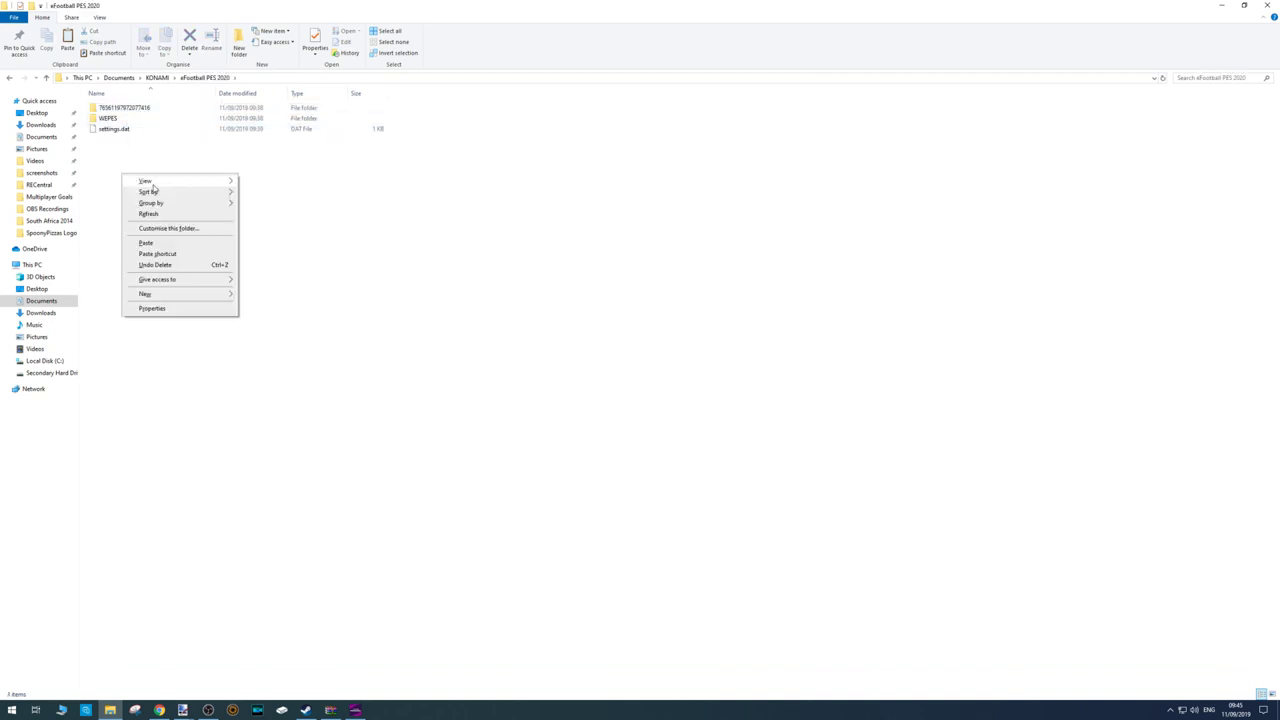
pyautogui.click(170, 245)
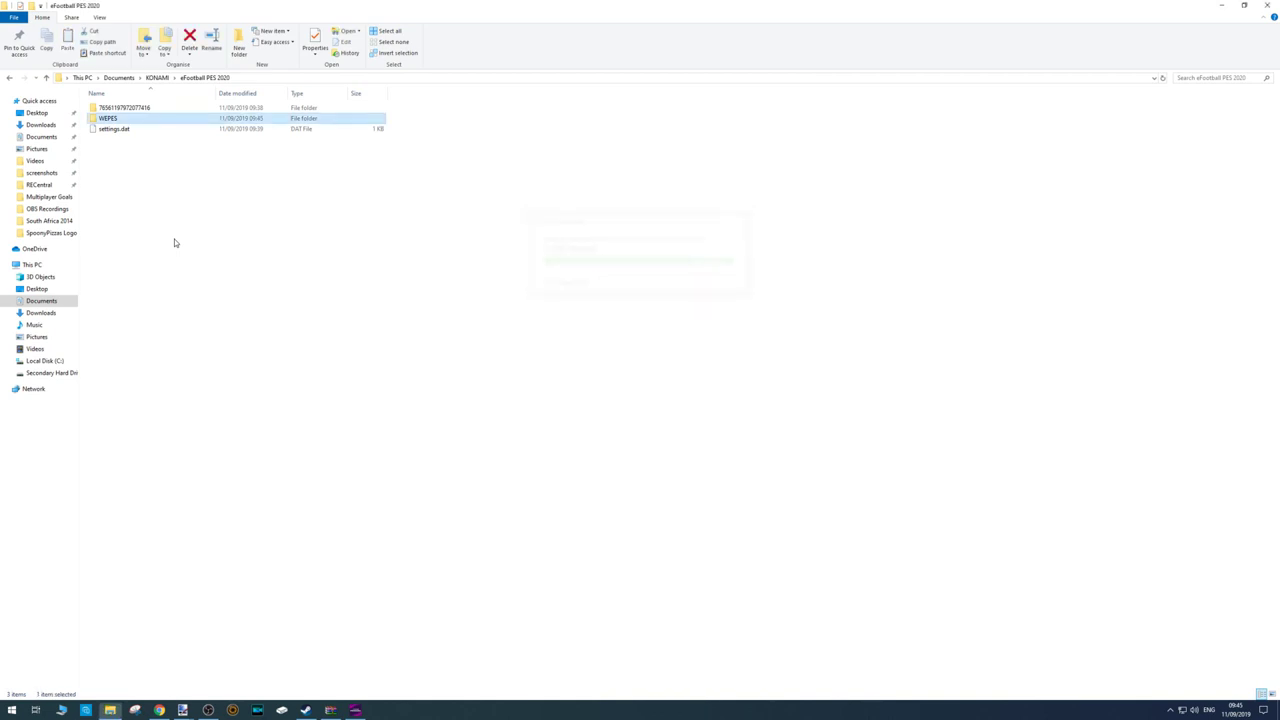
pyautogui.press('Right')
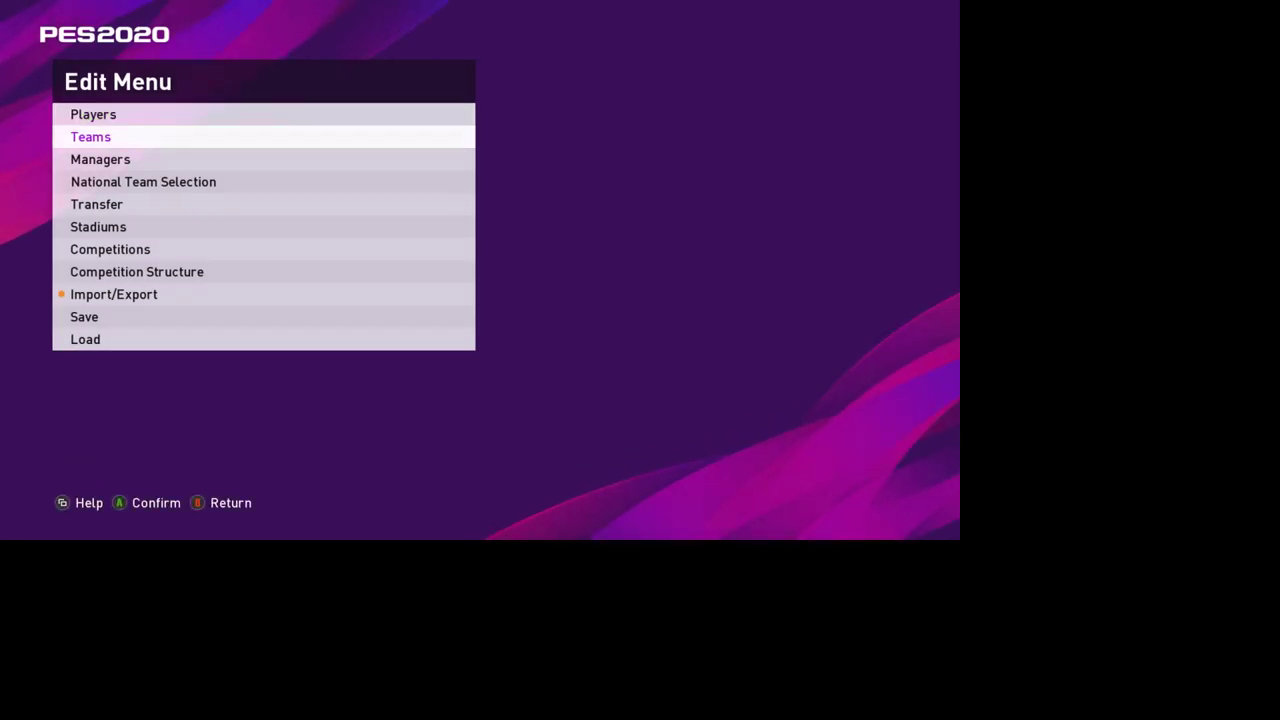
pyautogui.press('Down')
pyautogui.press('Down')
pyautogui.press('Down')
# - Choose Import/Export in the Edit Menu and dismiss the import tutorial messages
pyautogui.press('Return')
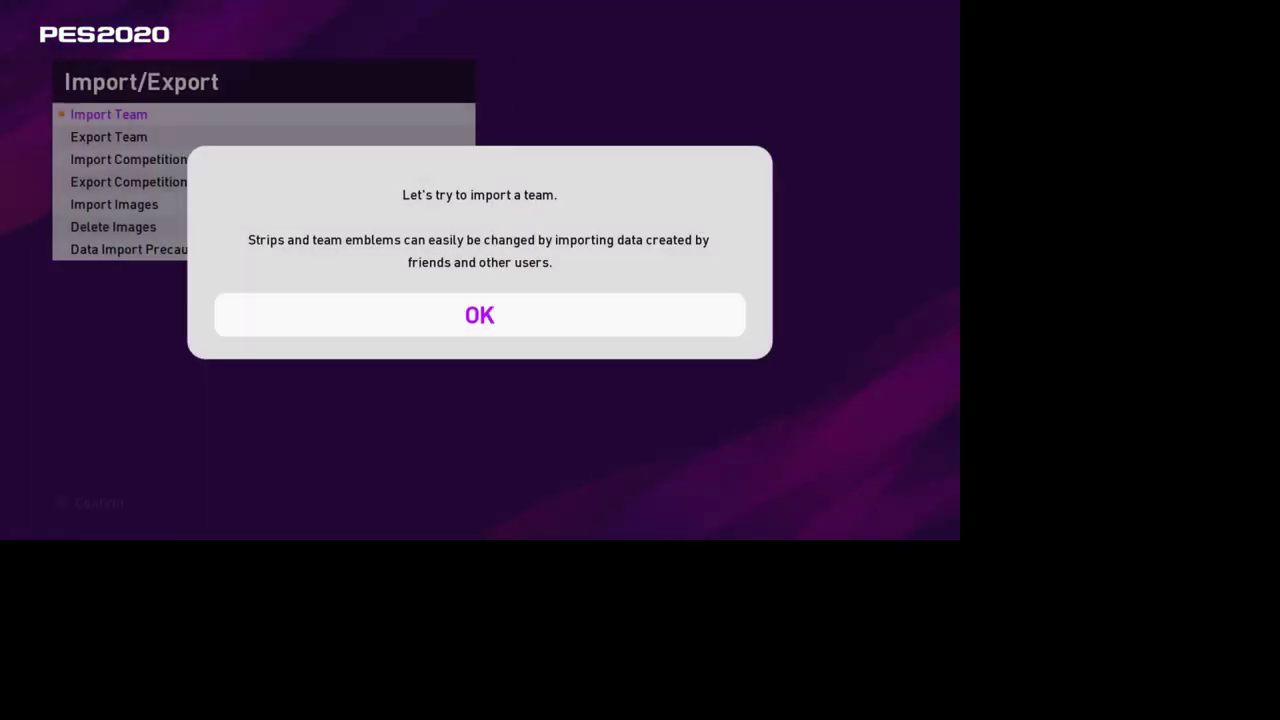
pyautogui.press('Return')
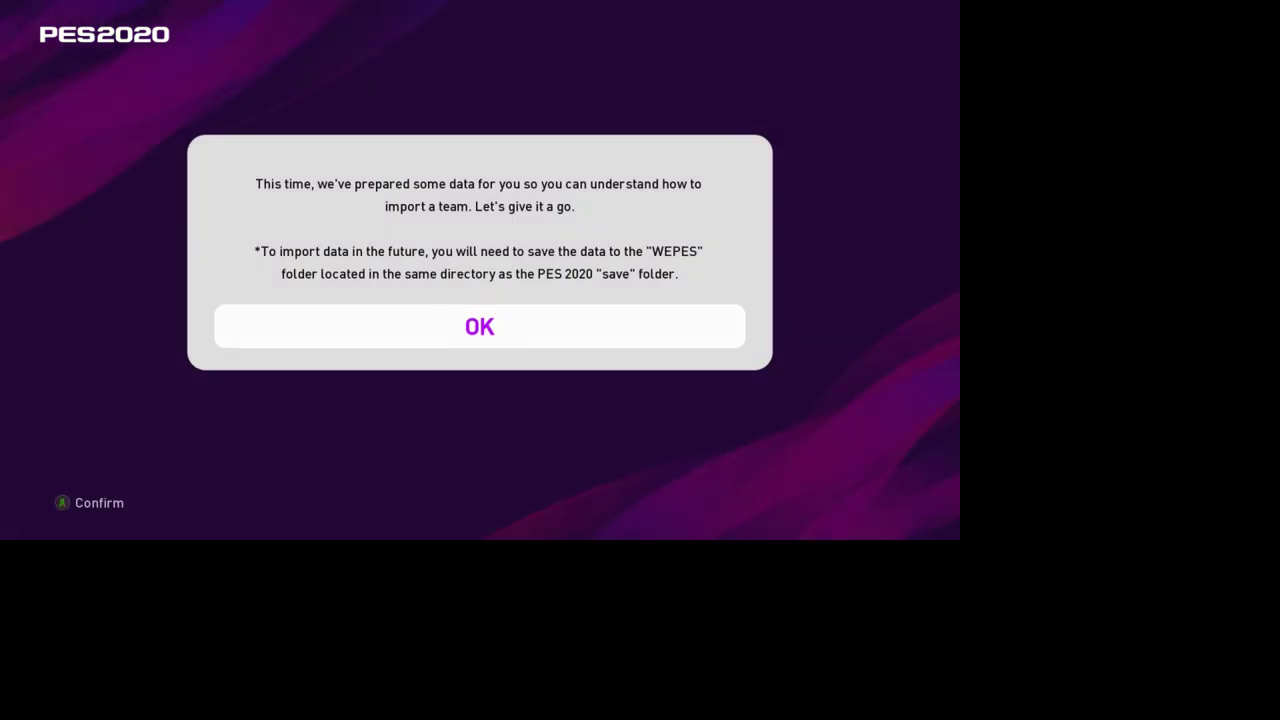
pyautogui.press('Return')
pyautogui.press('Return')
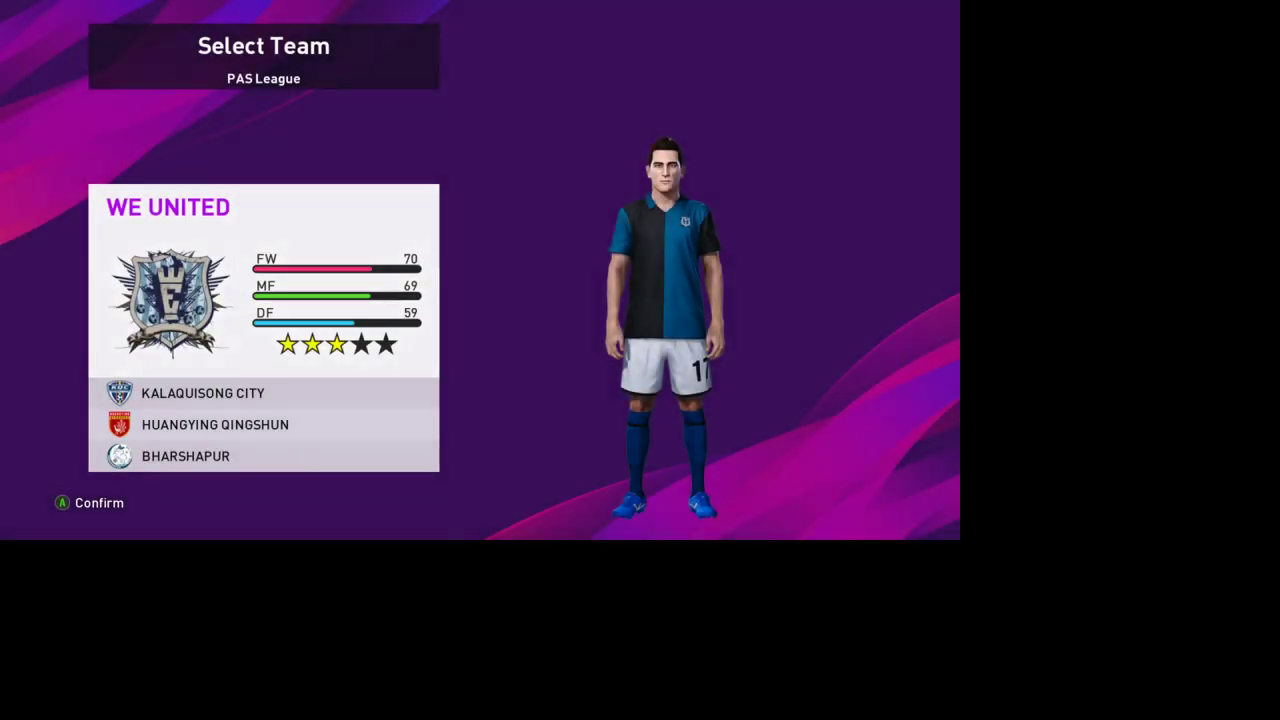
pyautogui.press('Return')
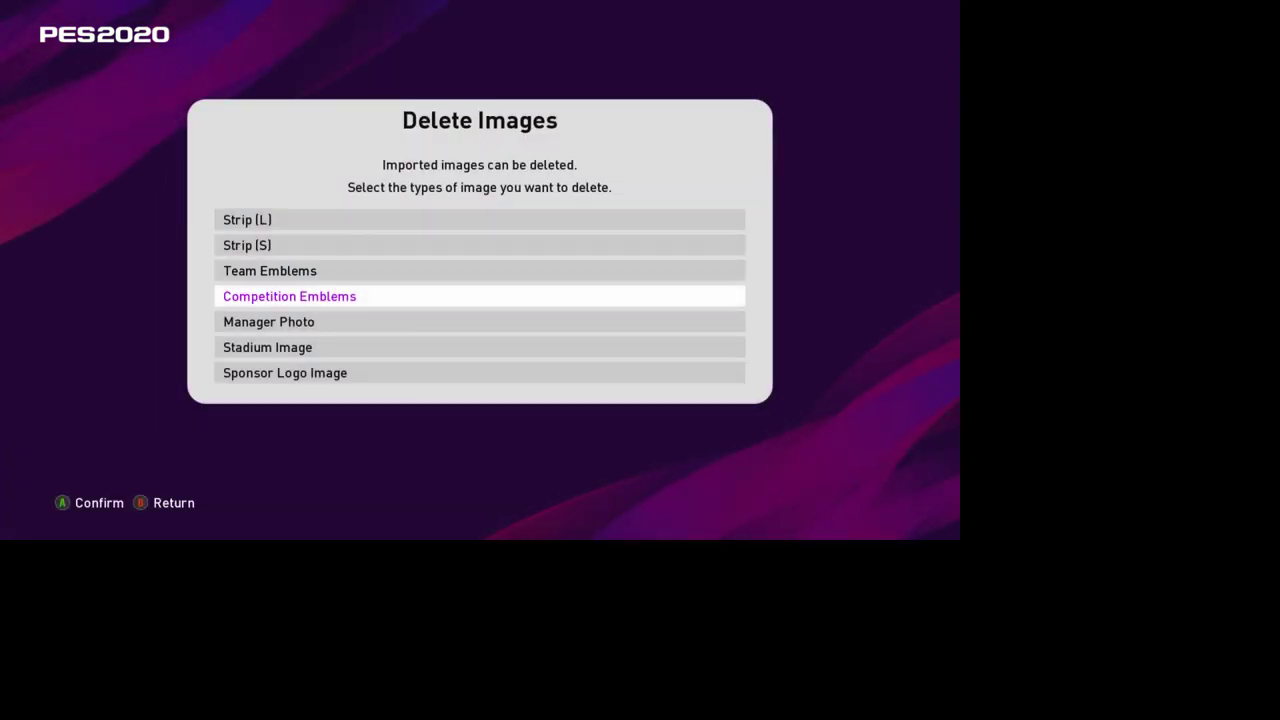
pyautogui.press('Return')
# - Import all 108 team data files, dismissing the success and no-image-data notices
pyautogui.press('Return')
pyautogui.press('Down')
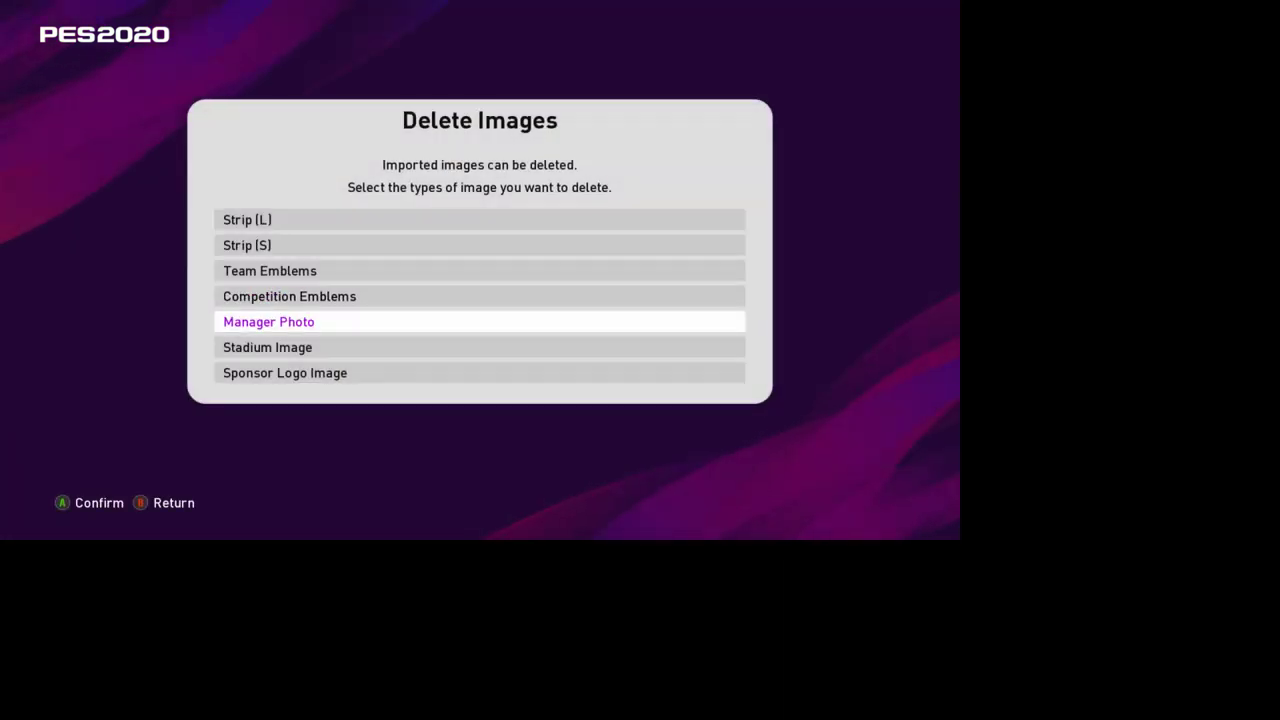
pyautogui.press('Return')
pyautogui.press('Return')
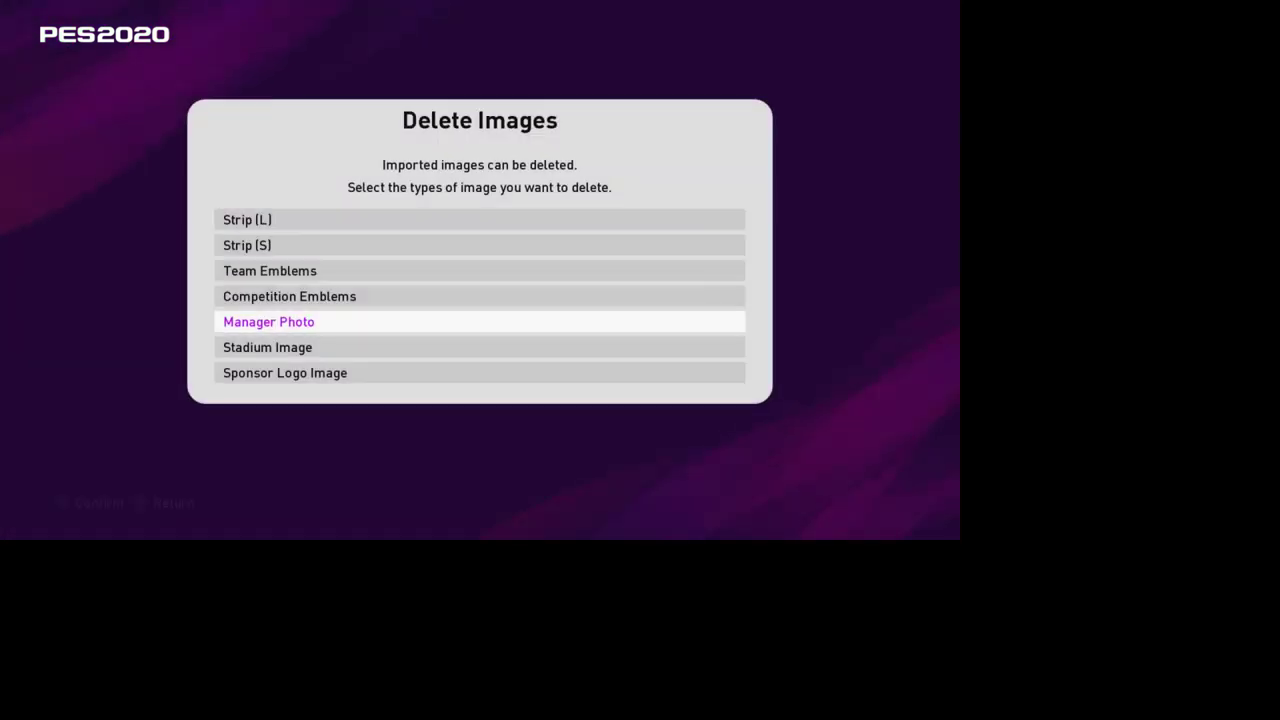
pyautogui.press('Down')
pyautogui.press('Return')
pyautogui.press('Return')
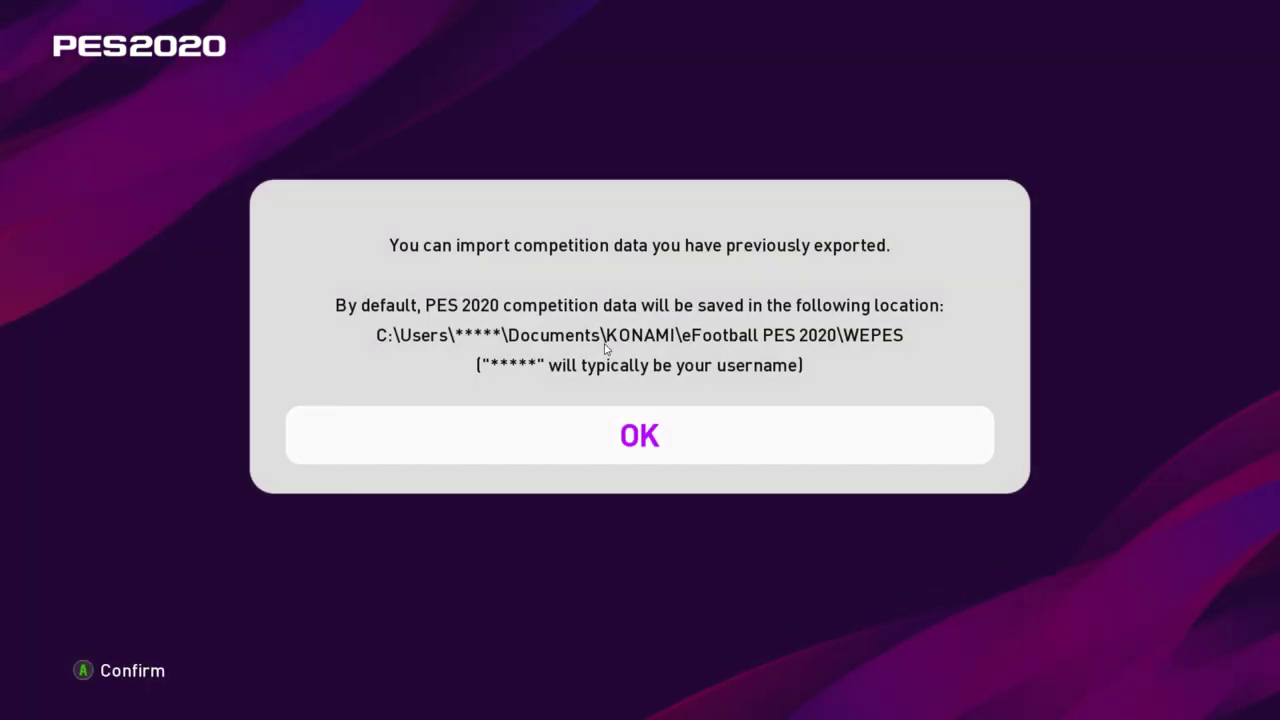
pyautogui.press('Return')
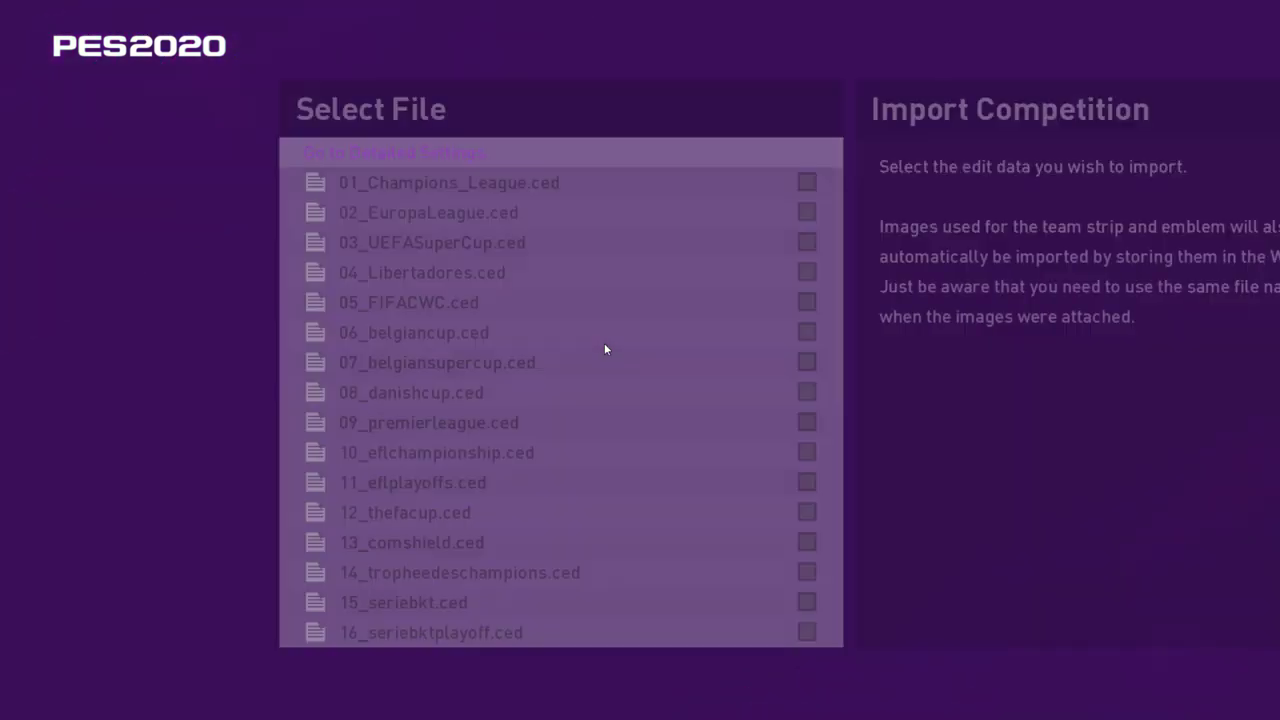
# - Import all 31 competition .ced files using Select all files
pyautogui.press('x')
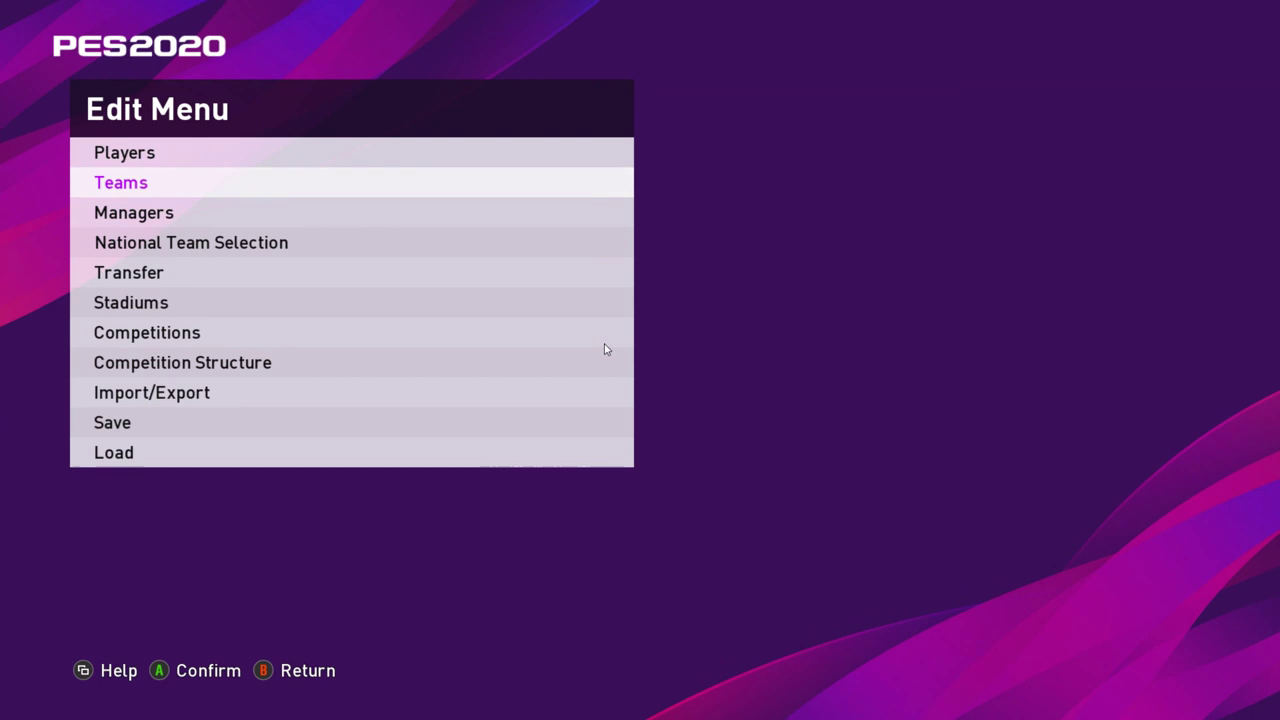
# - Glance at Competition Structure, then go to Teams and move down to Premier League
pyautogui.press('Down')
pyautogui.press('Down')
pyautogui.press('Down')
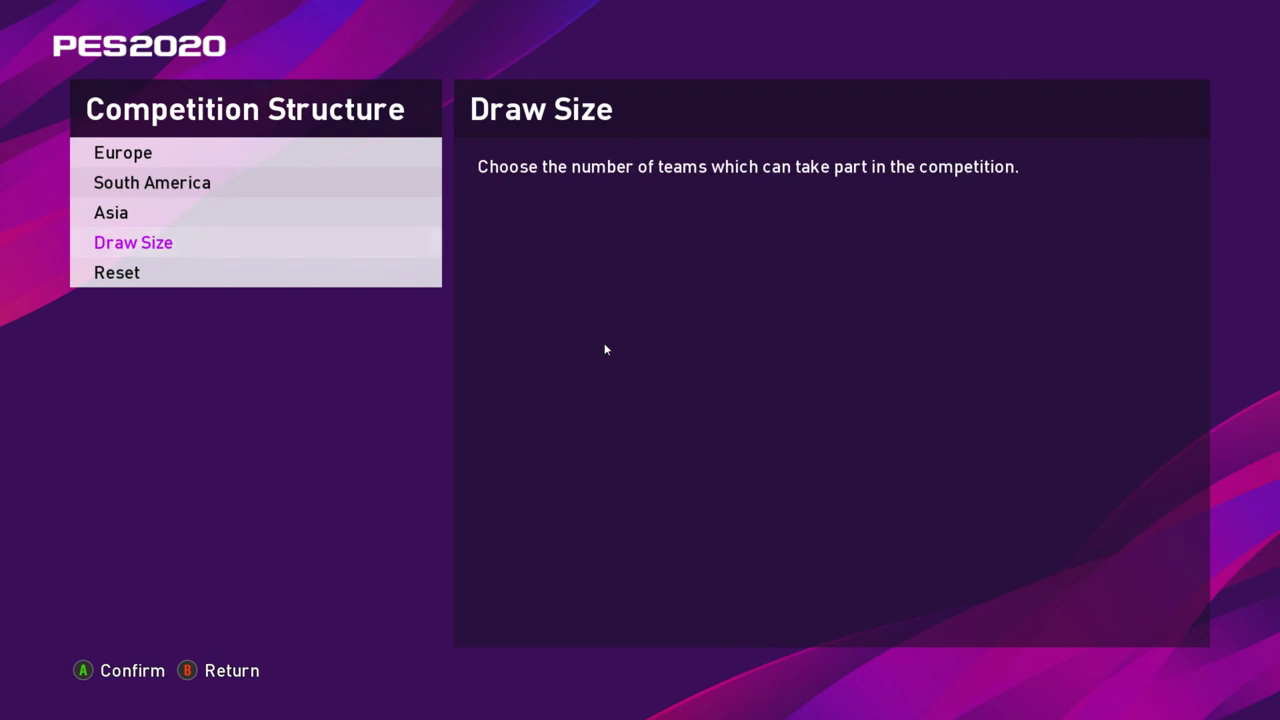
pyautogui.press('Escape')
pyautogui.press('Up')
pyautogui.press('Up')
pyautogui.press('Up')
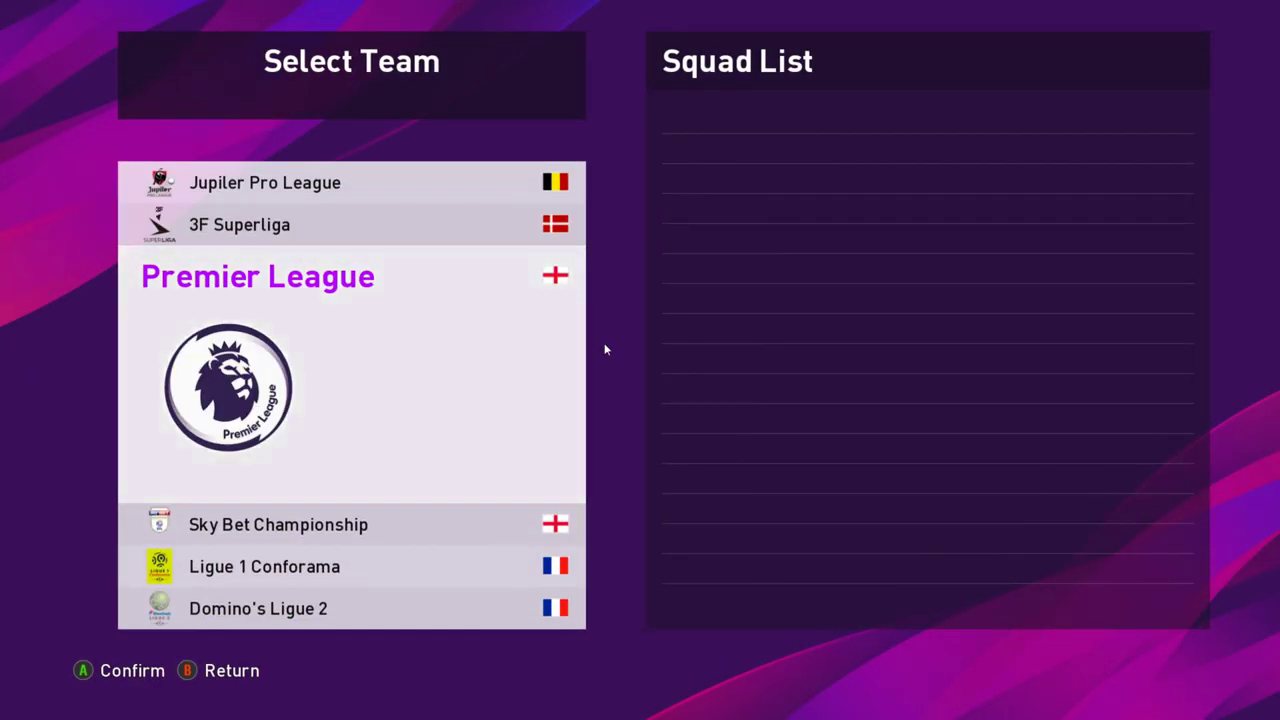
# - Browse the Premier League clubs, Crystal Palace through Watford, checking real names and squads
pyautogui.press('Return')
pyautogui.press('Down')
pyautogui.press('Down')
pyautogui.press('Down')
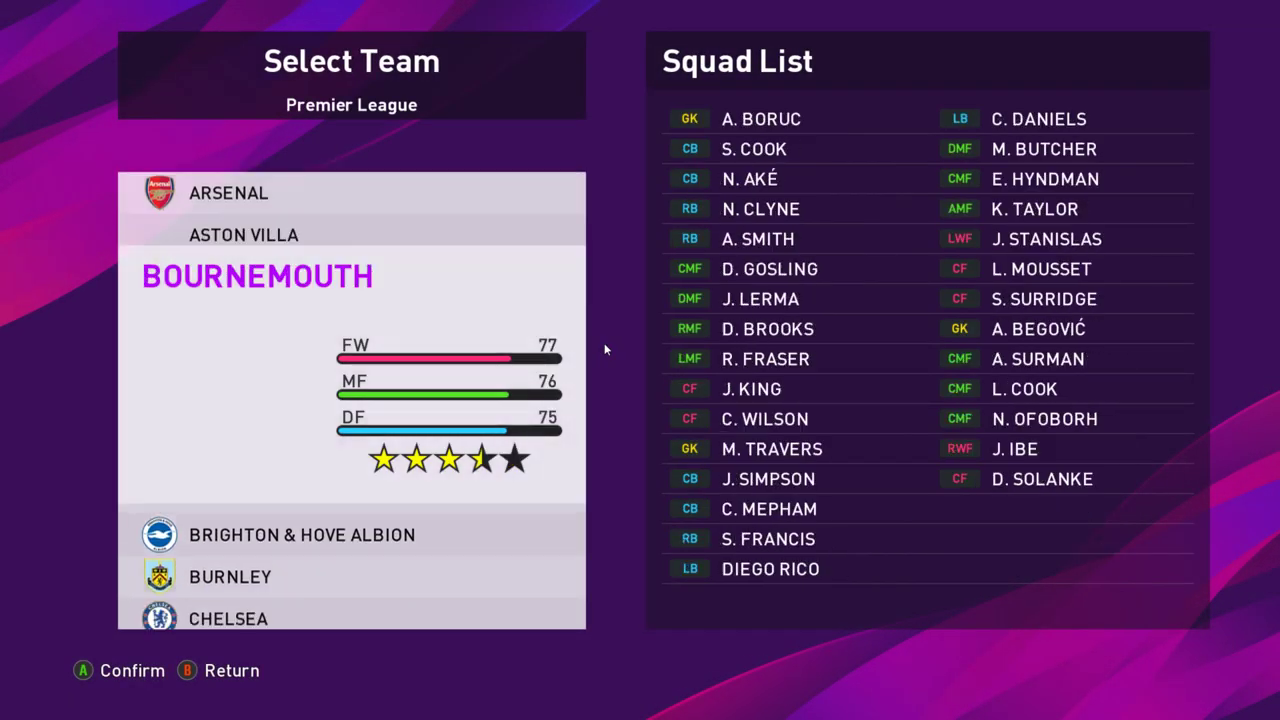
pyautogui.press('Down')
pyautogui.press('Down')
pyautogui.press('Down')
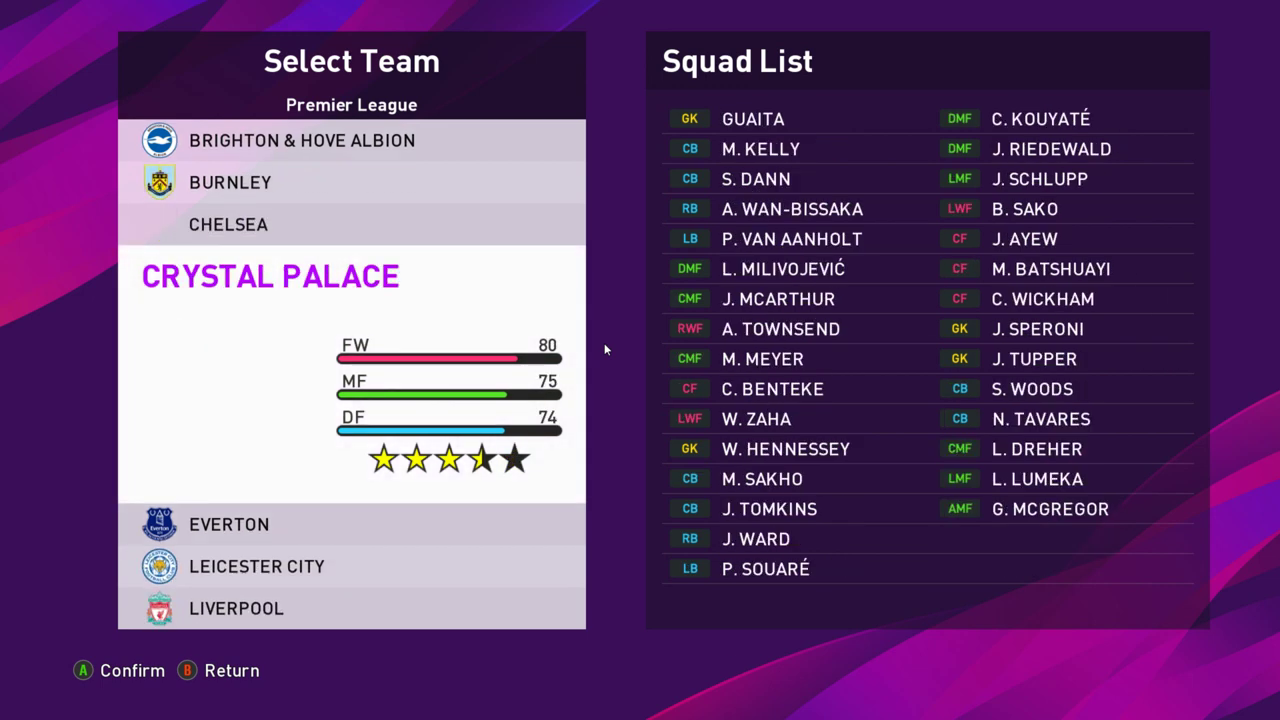
pyautogui.press('Down')
pyautogui.press('Down')
pyautogui.press('Down')
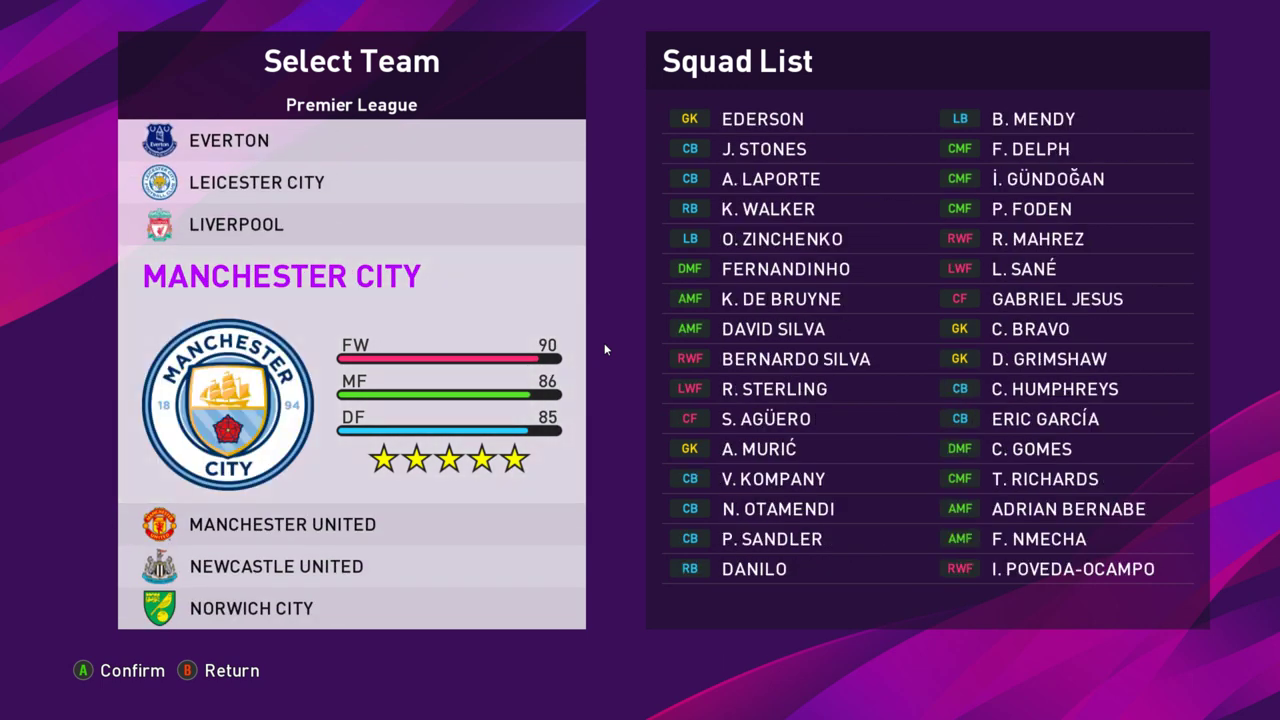
pyautogui.press('Down')
pyautogui.press('Down')
pyautogui.press('Down')
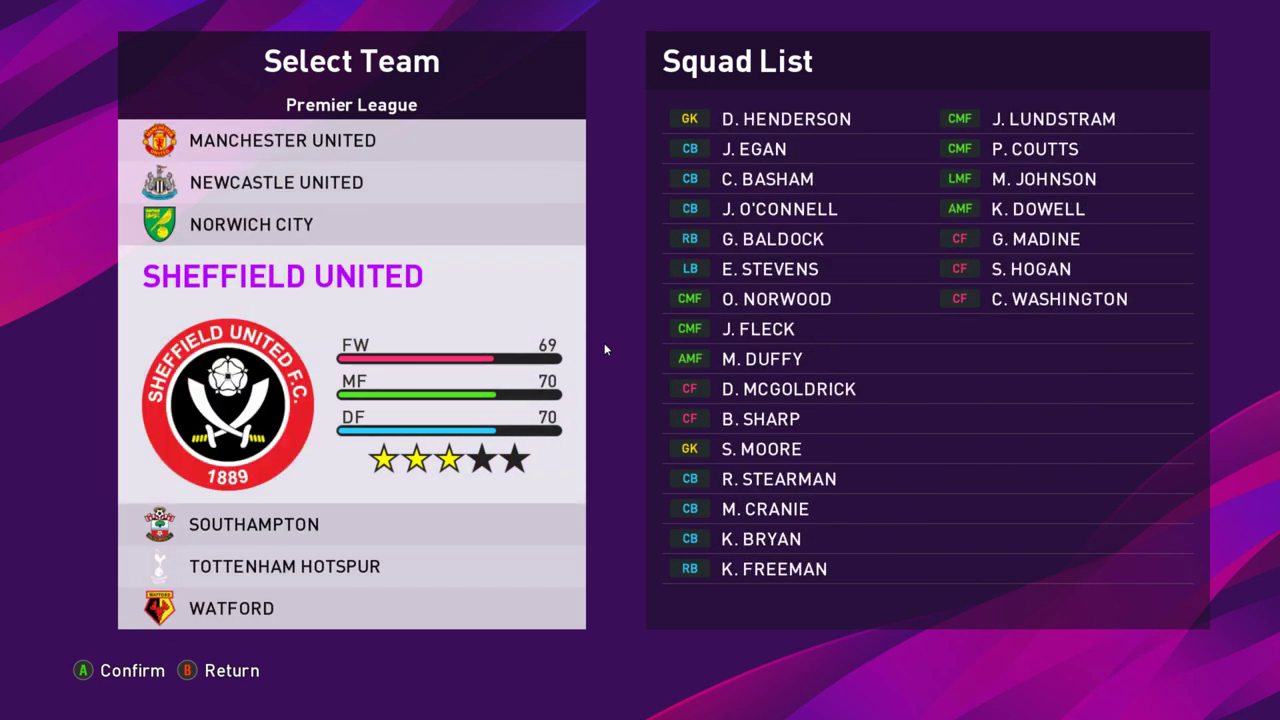
pyautogui.press('Down')
pyautogui.press('Down')
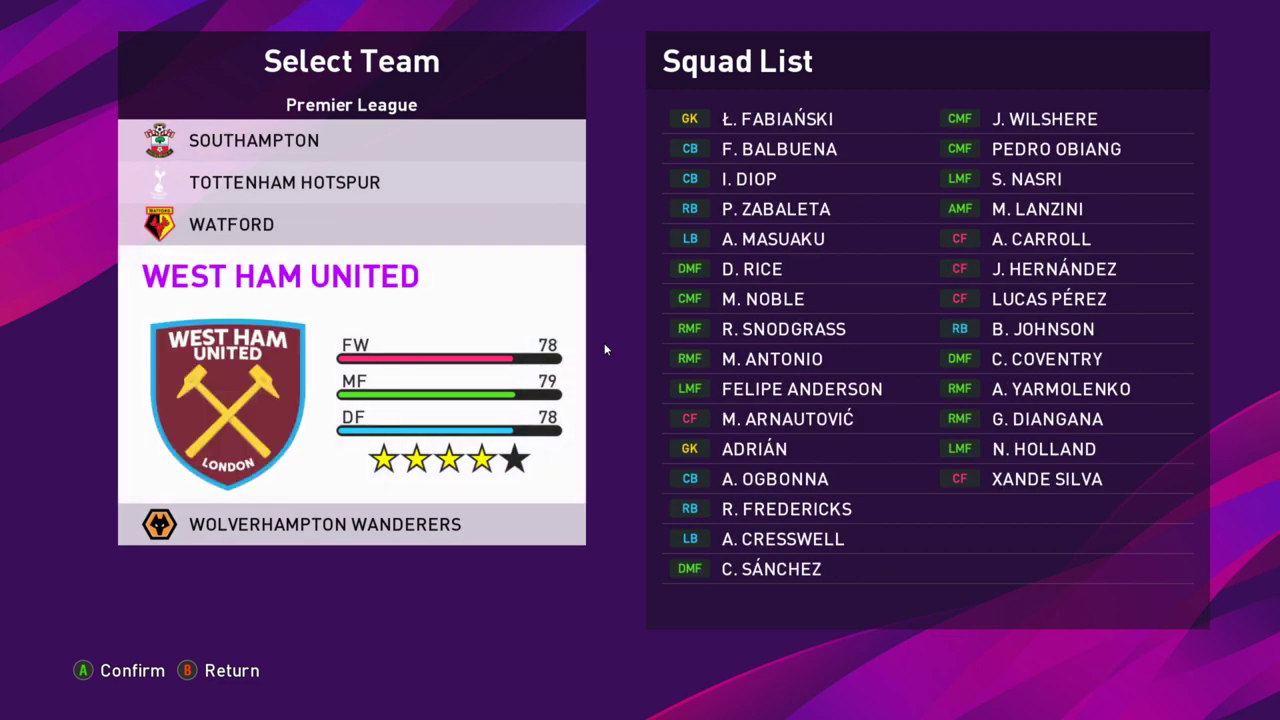
pyautogui.press('Escape')
# - Open LaLiga Santander and browse its clubs from Barcelona down to Celta, then back out
pyautogui.press('Down')
pyautogui.press('Down')
pyautogui.press('Down')
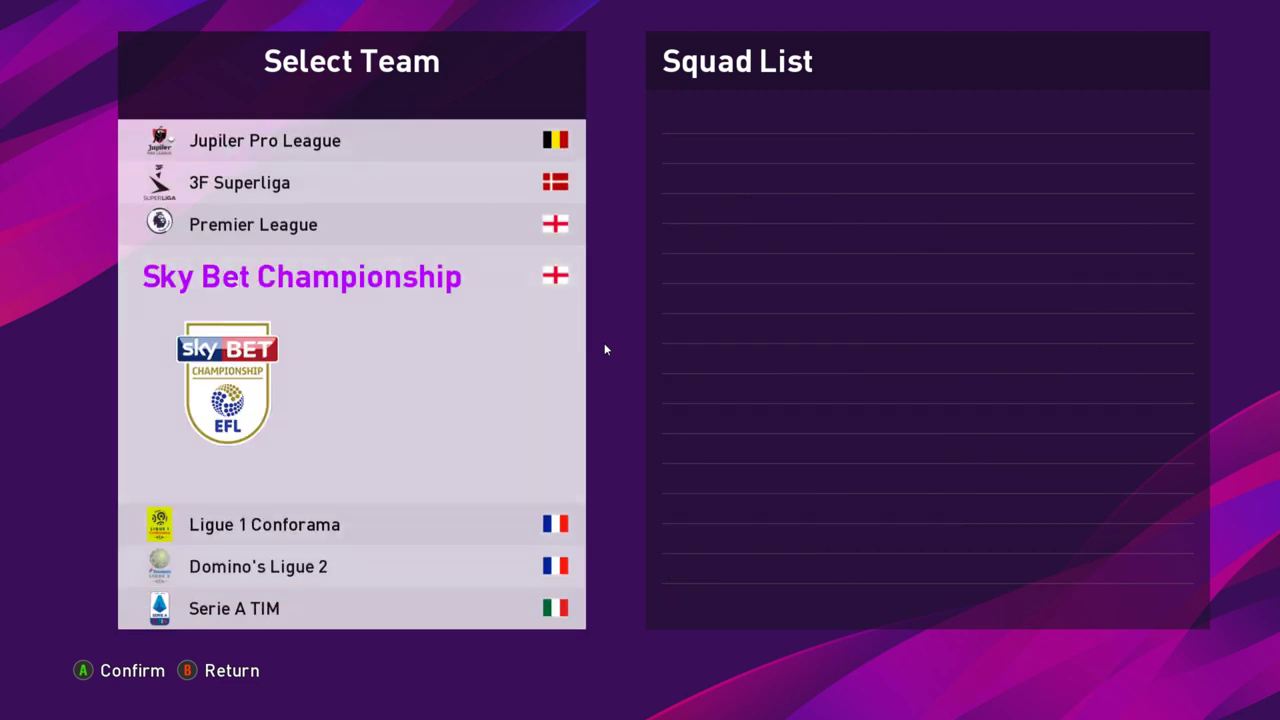
pyautogui.press('Down')
pyautogui.press('Down')
pyautogui.press('Down')
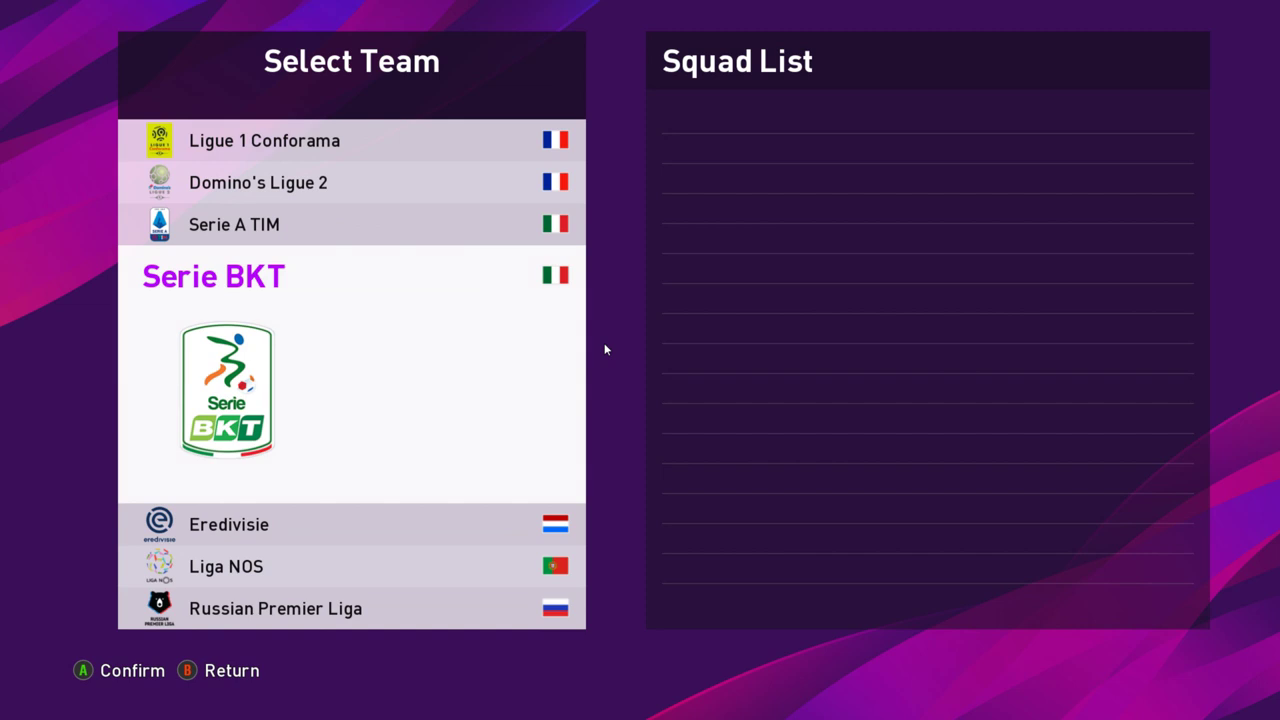
pyautogui.press('Down')
pyautogui.press('Down')
pyautogui.press('Down')
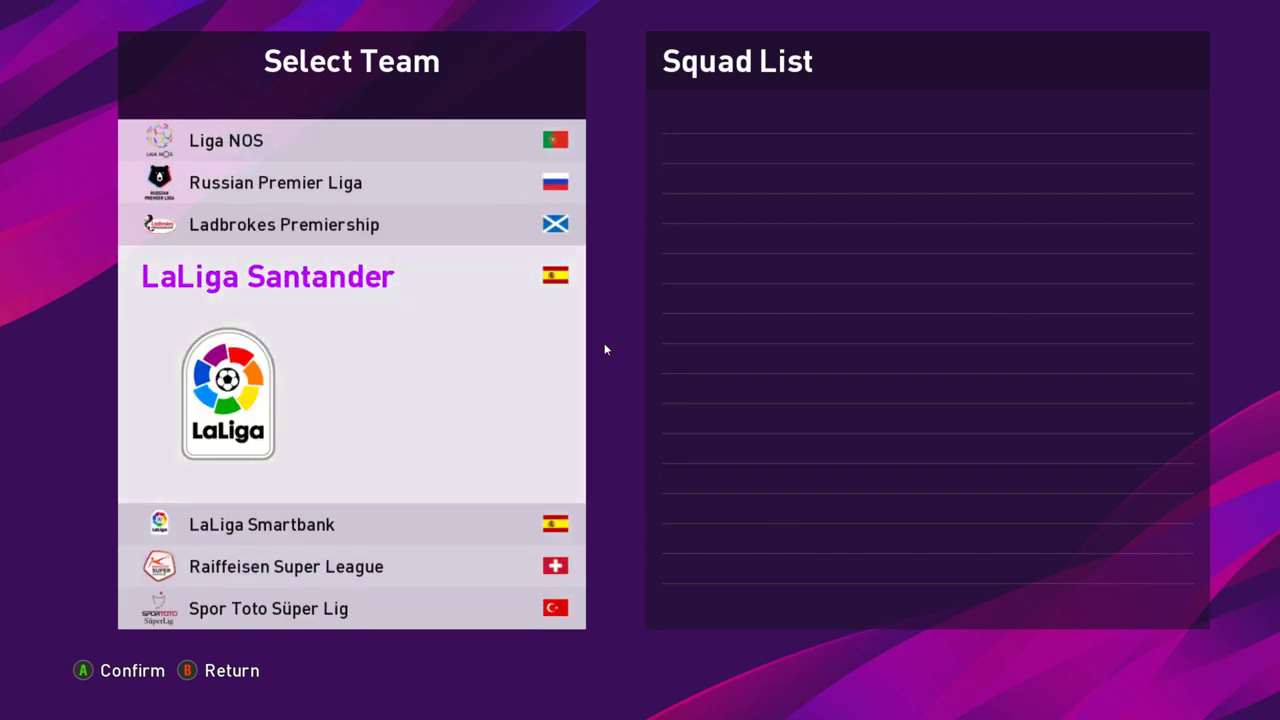
pyautogui.press('Down')
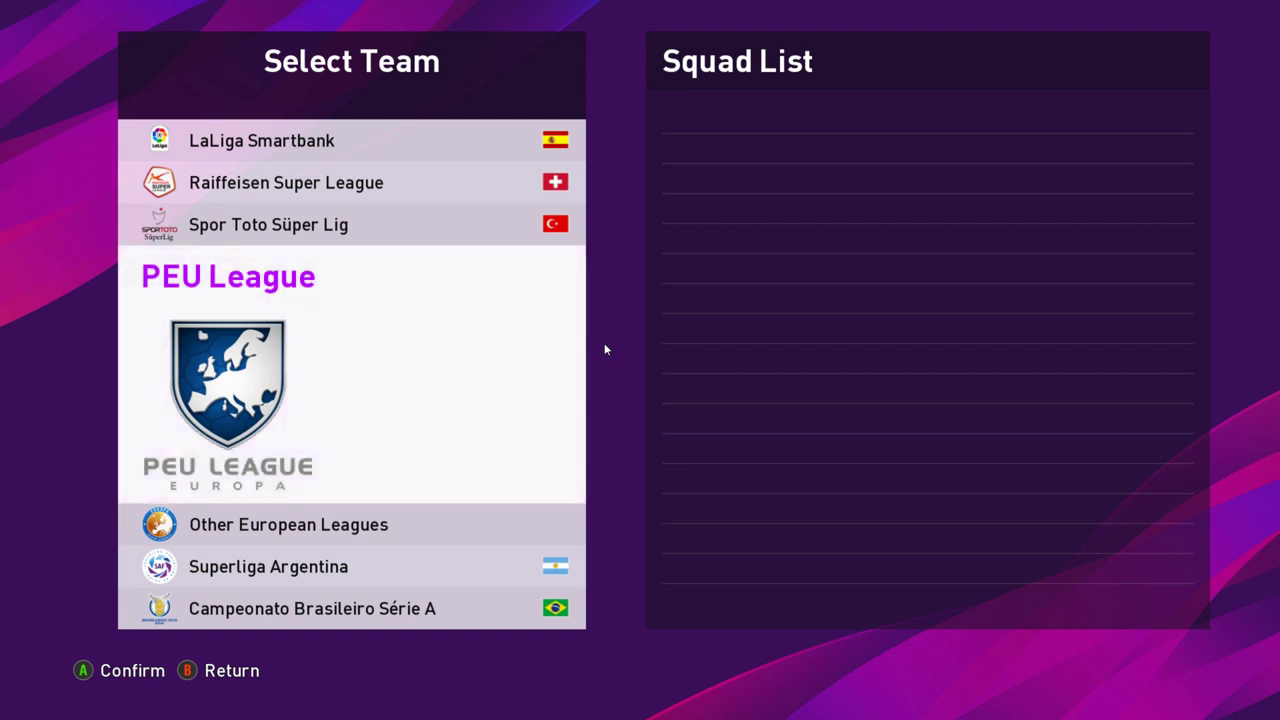
pyautogui.press('Up')
pyautogui.press('Up')
pyautogui.press('Up')
pyautogui.press('Return')
pyautogui.press('Down')
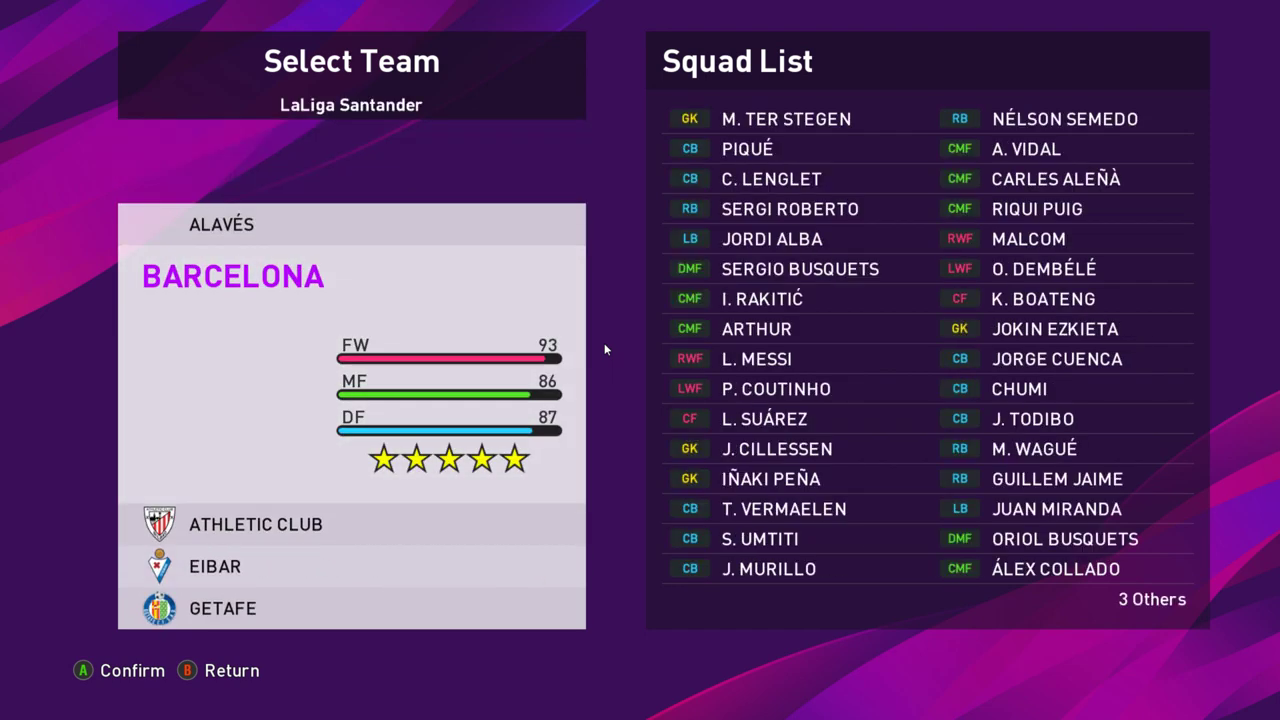
pyautogui.press('Down')
pyautogui.press('Down')
pyautogui.press('Down')
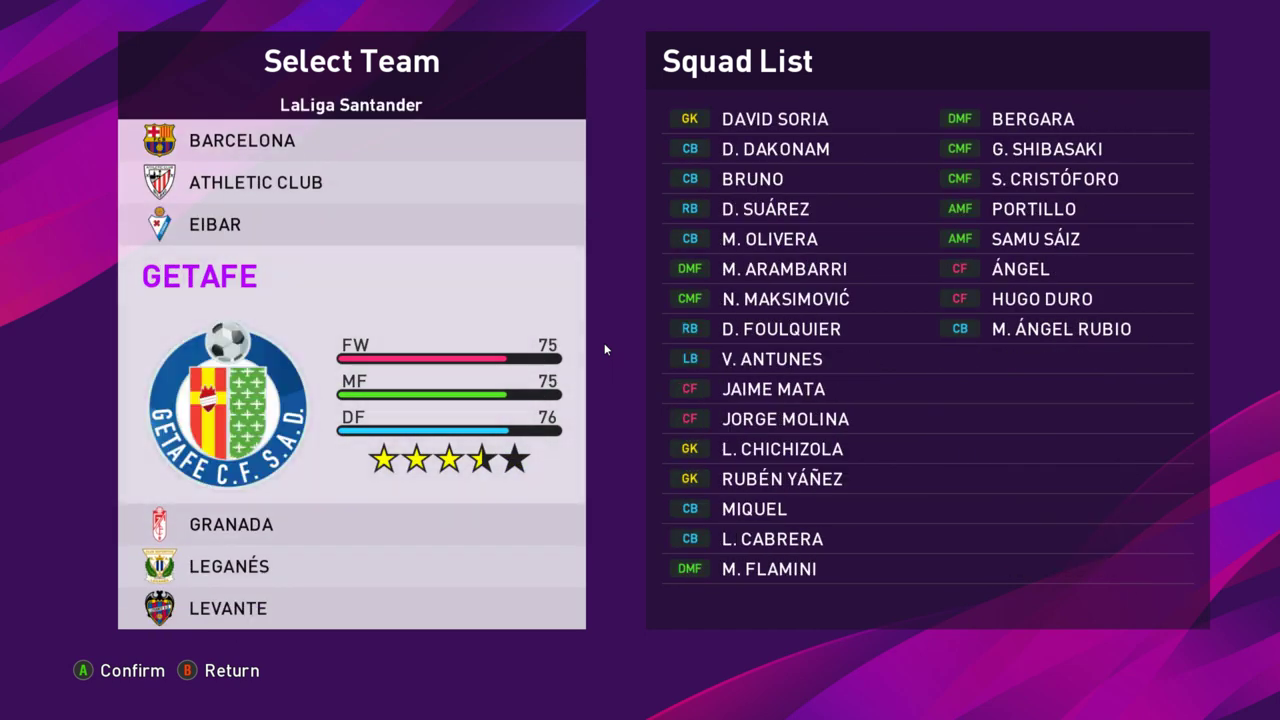
pyautogui.press('Down')
pyautogui.press('Down')
pyautogui.press('Down')
pyautogui.press('Down')
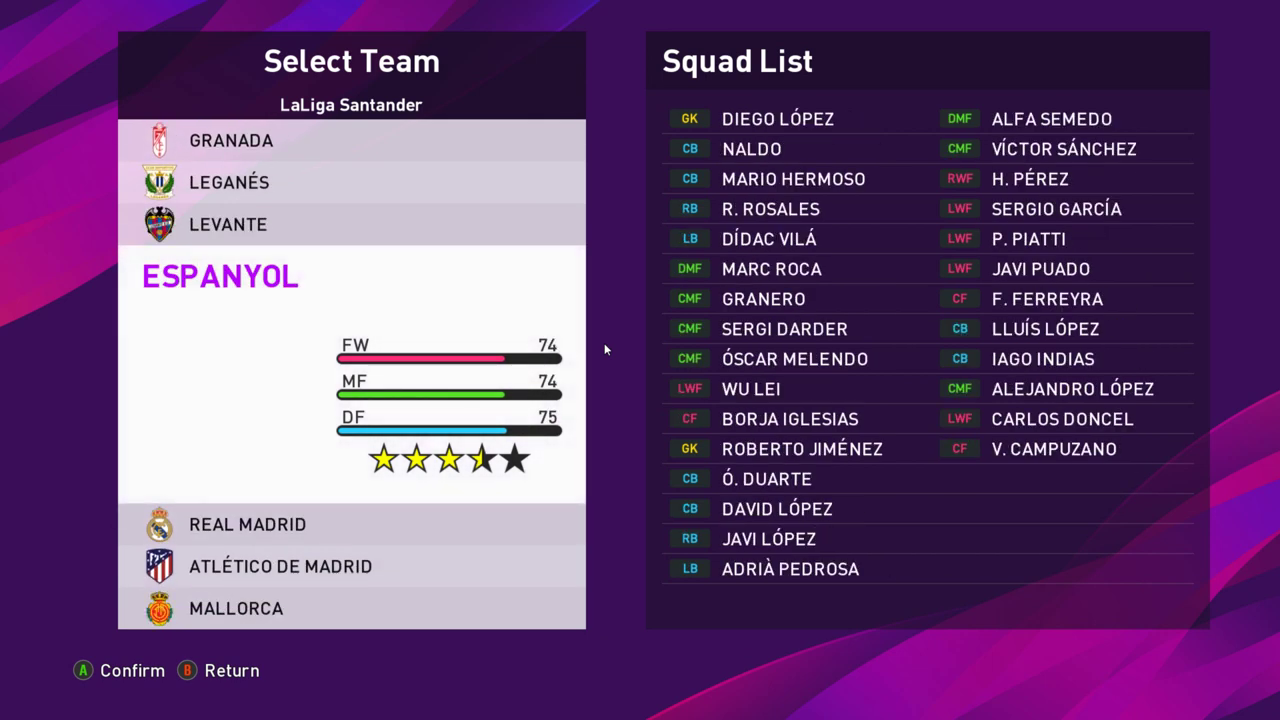
pyautogui.press('Down')
pyautogui.press('Down')
pyautogui.press('Down')
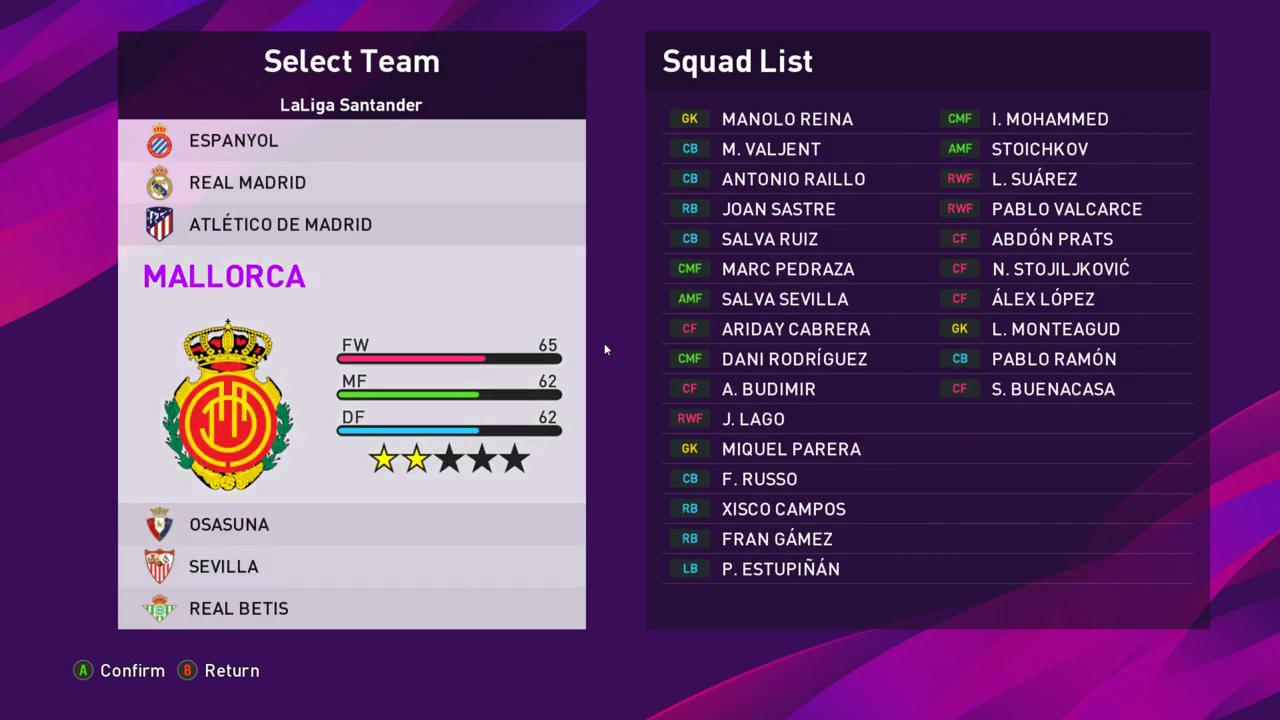
pyautogui.press('Down')
pyautogui.press('Down')
pyautogui.press('Down')
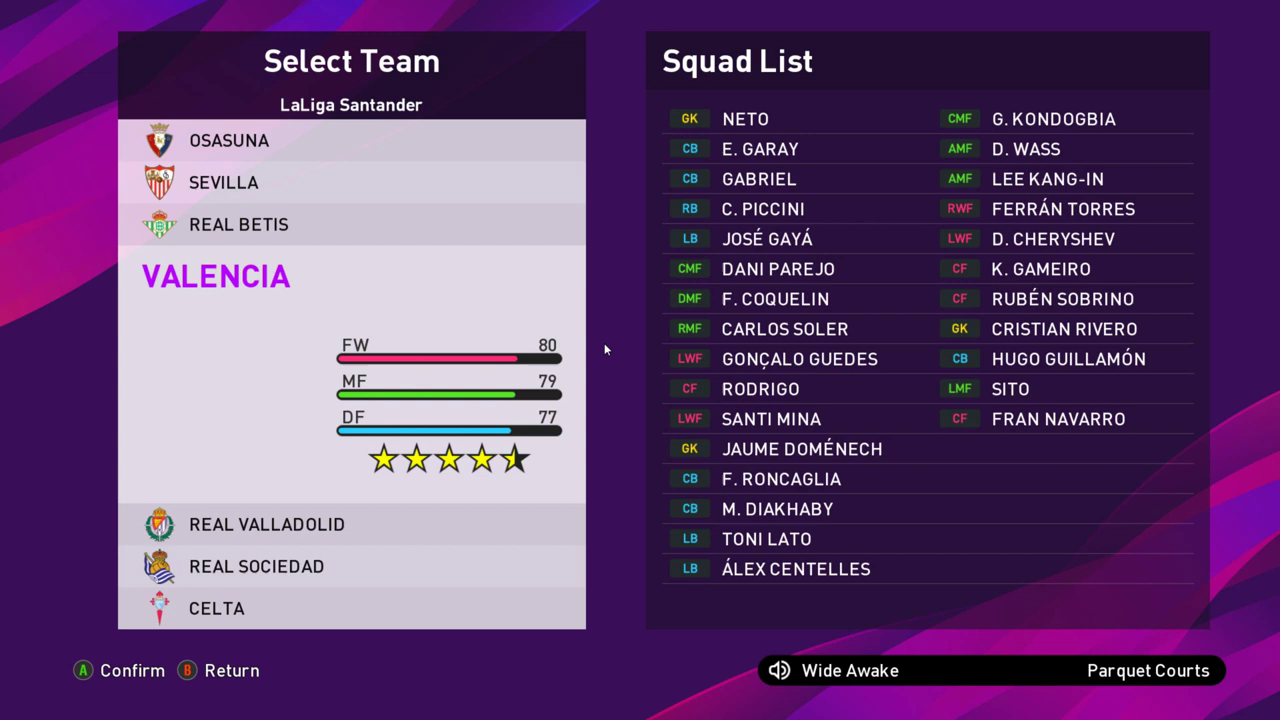
pyautogui.press('Down')
pyautogui.press('Down')
pyautogui.press('Down')
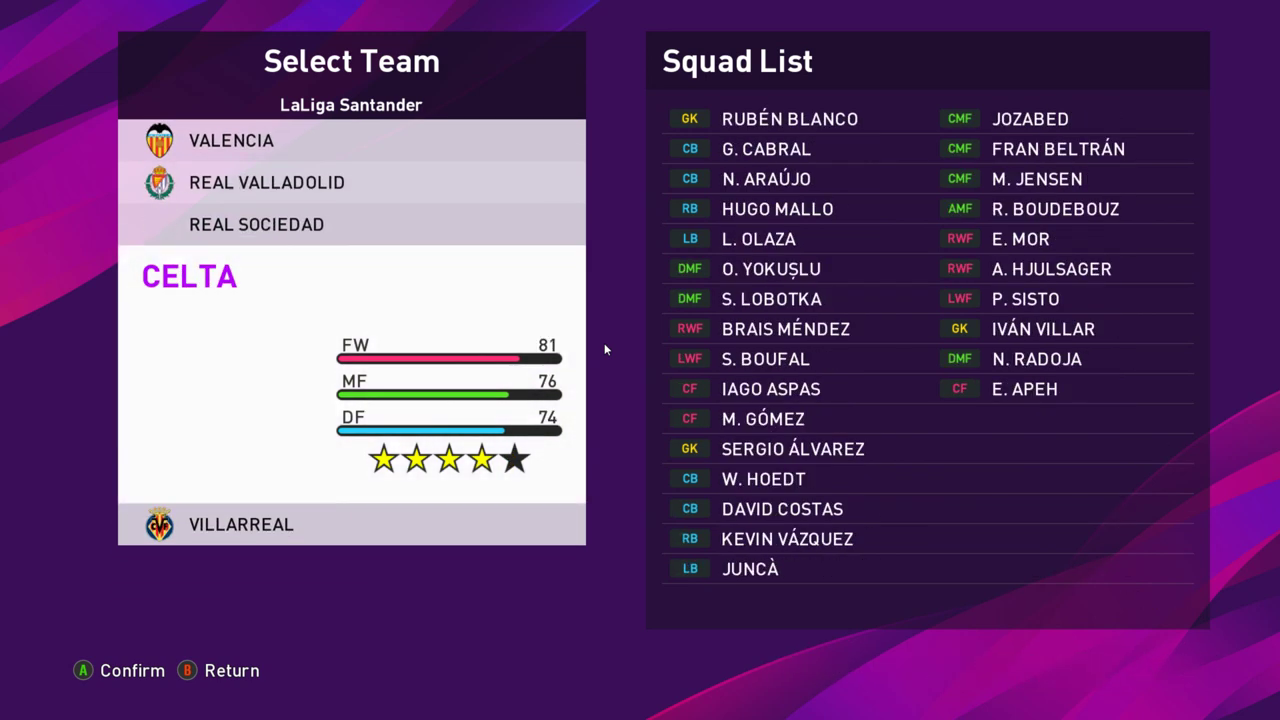
pyautogui.press('Down')
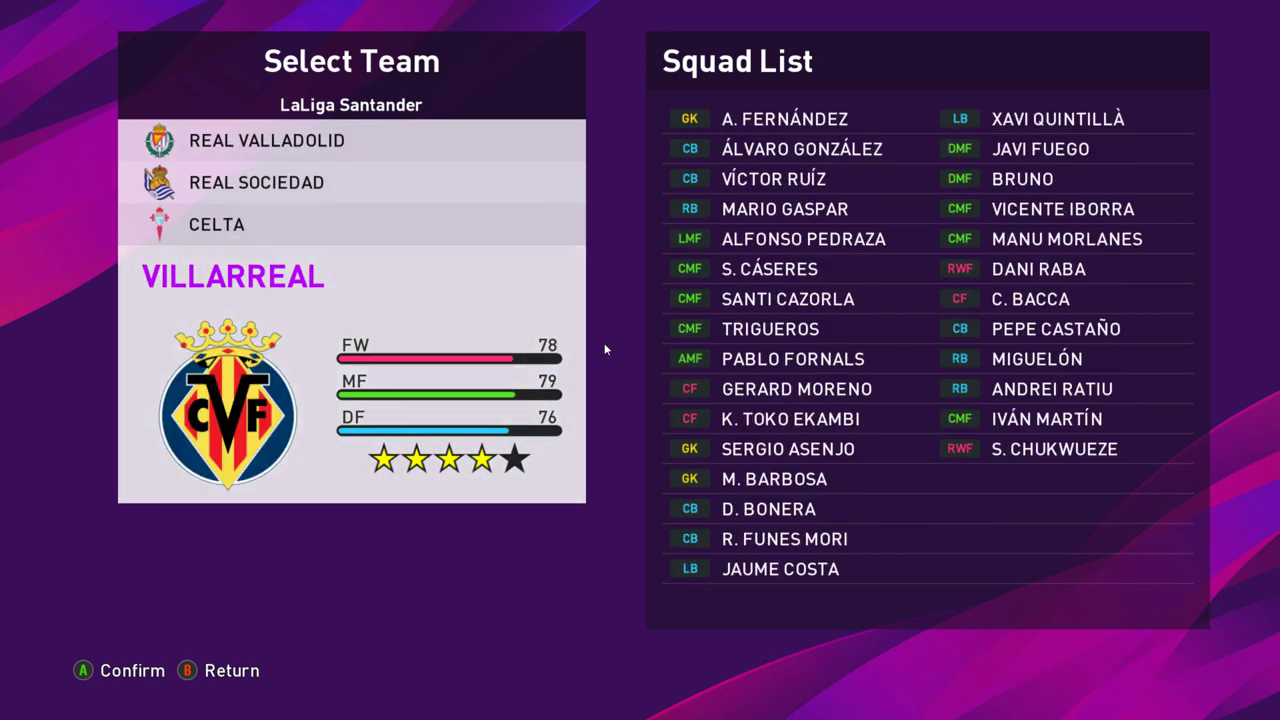
pyautogui.press('Escape')
pyautogui.press('Escape')
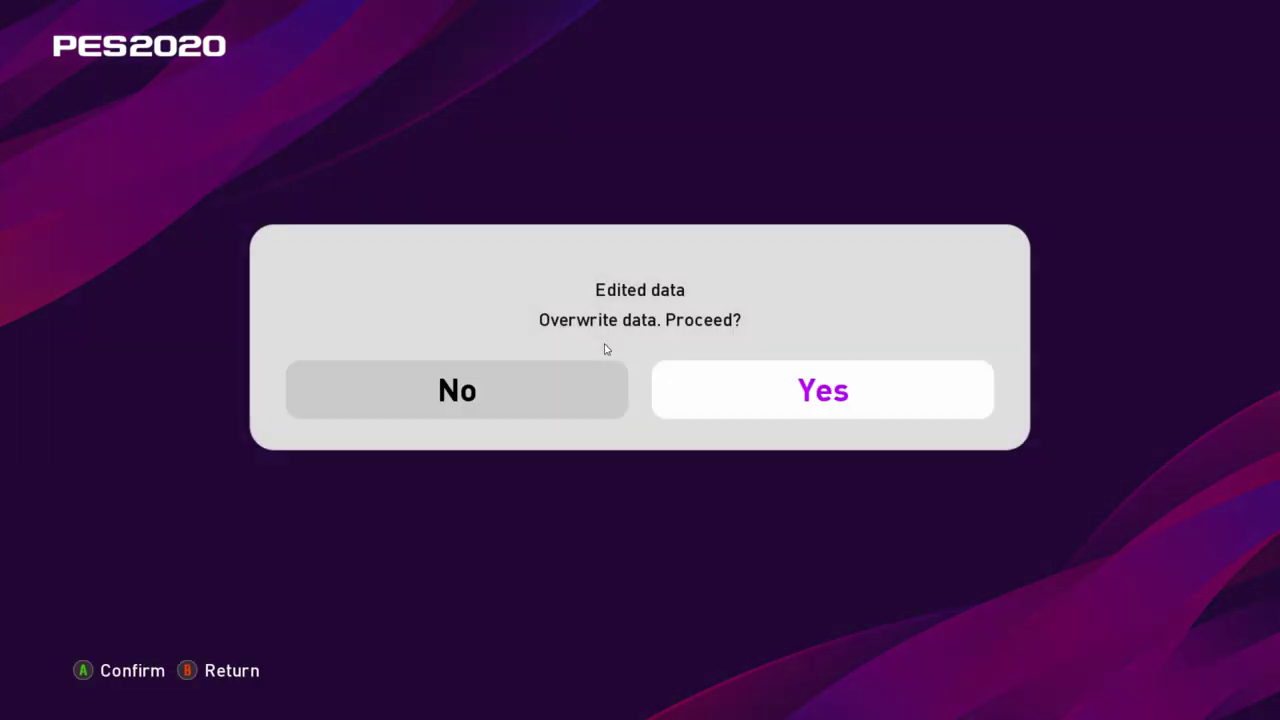
pyautogui.press('Return')
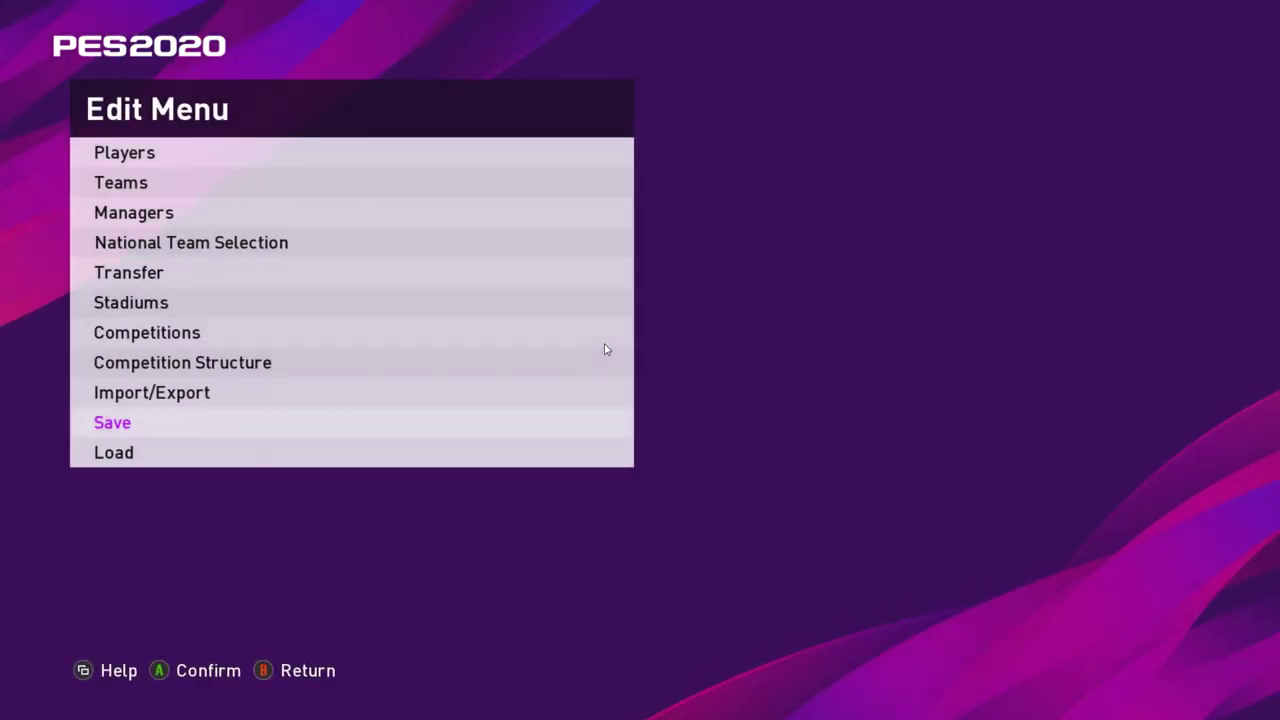
# - Overwrite the saved edit data and choose to finish editing for the Top Menu
pyautogui.press('Escape')
pyautogui.press('Right')
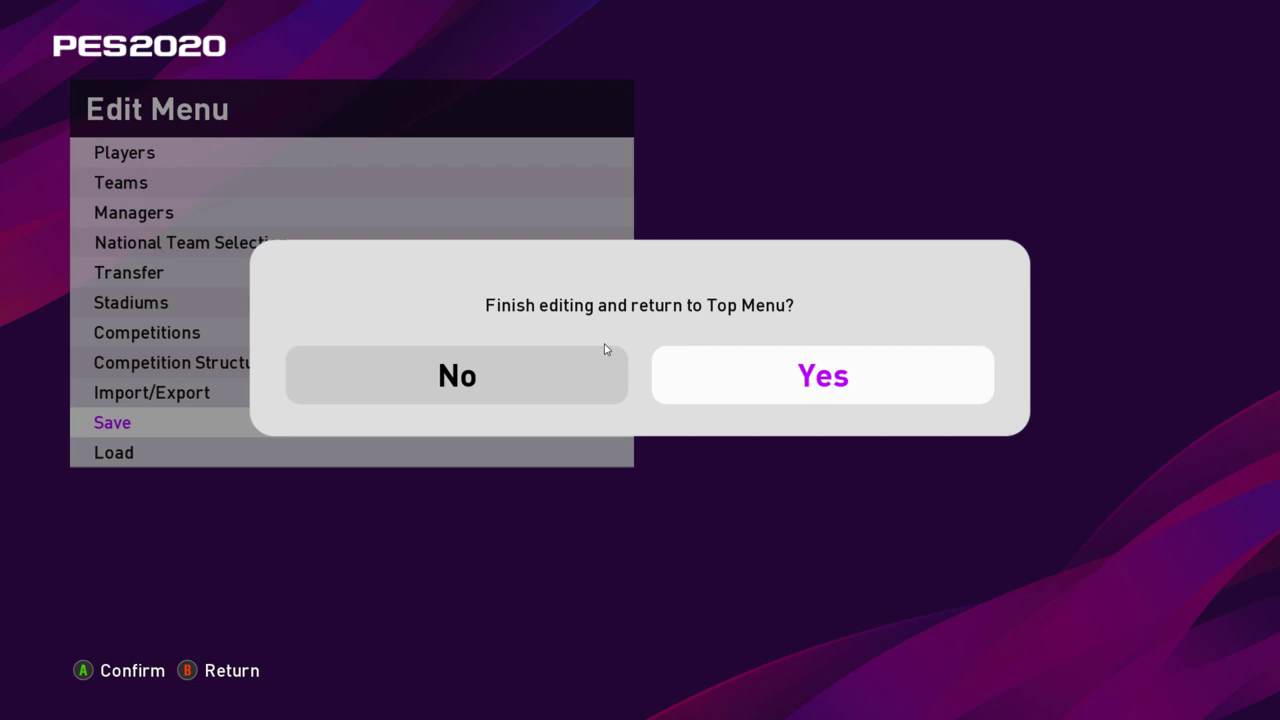